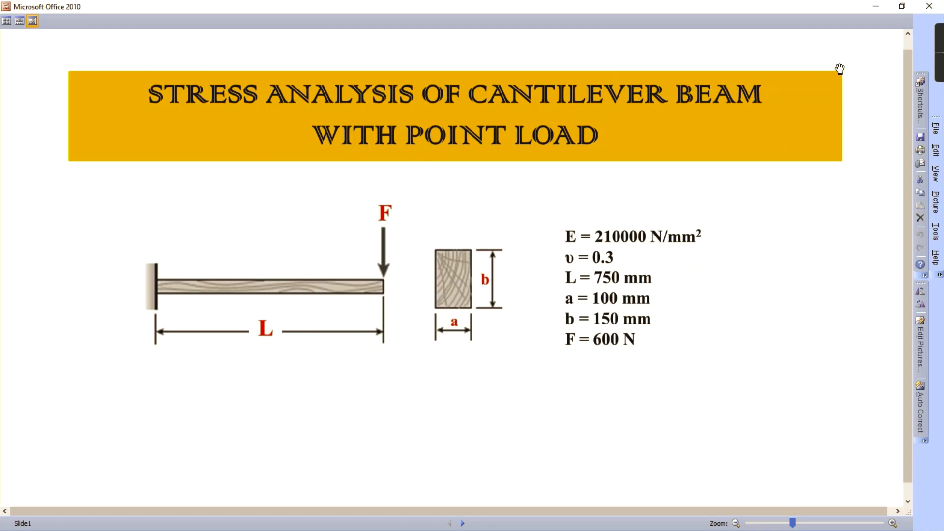
- Switch to ANSYS Mechanical and limit the GUI preferences to the Structural discipline with the h-Method
left_click(876, 7)
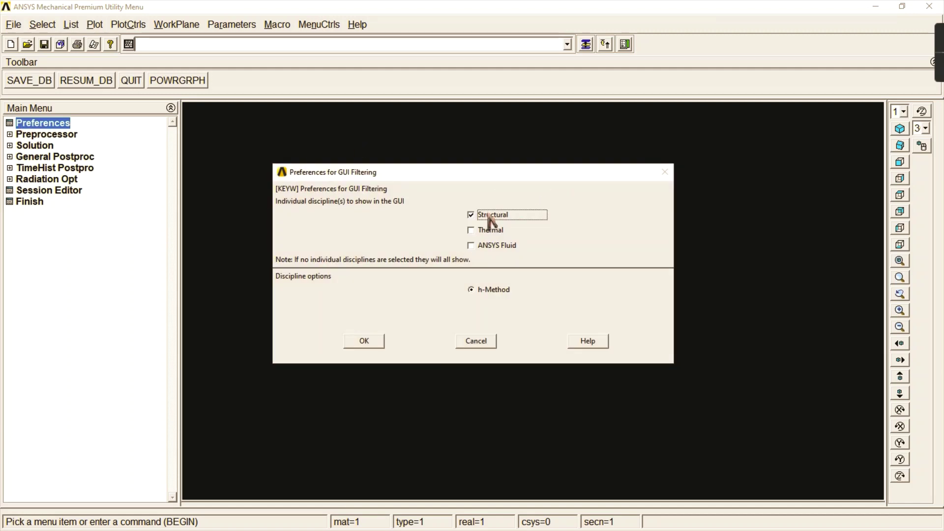
left_click(371, 343)
left_click(49, 124)
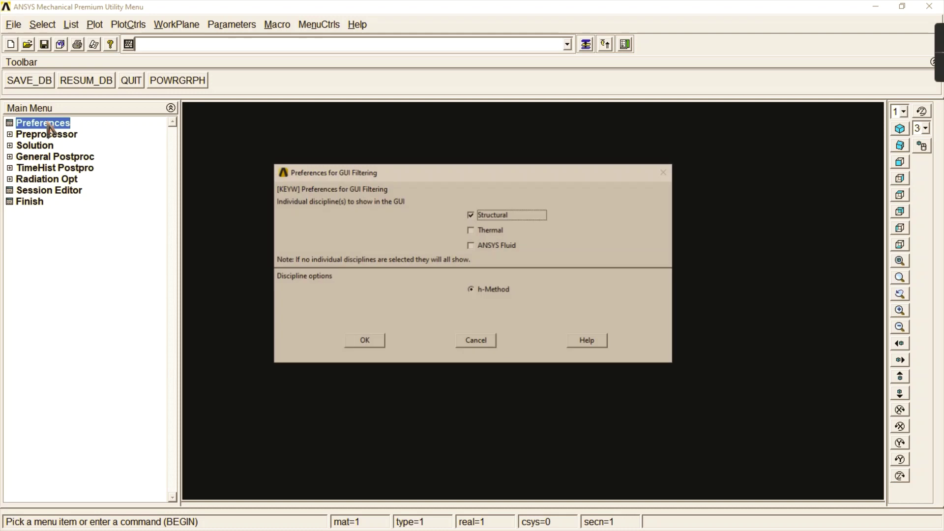
left_click(364, 342)
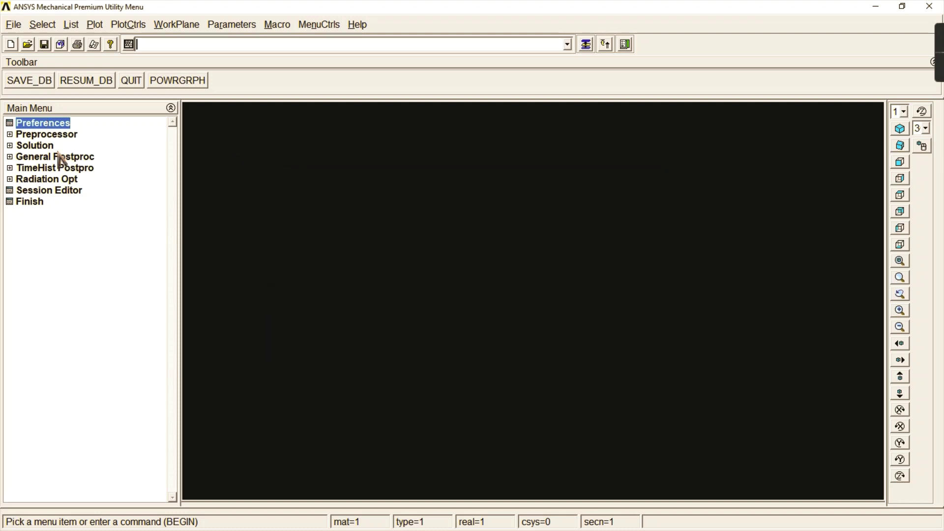
- Add a Beam 2 node 188 element with reference number 1 to the defined element types
left_click(48, 135)
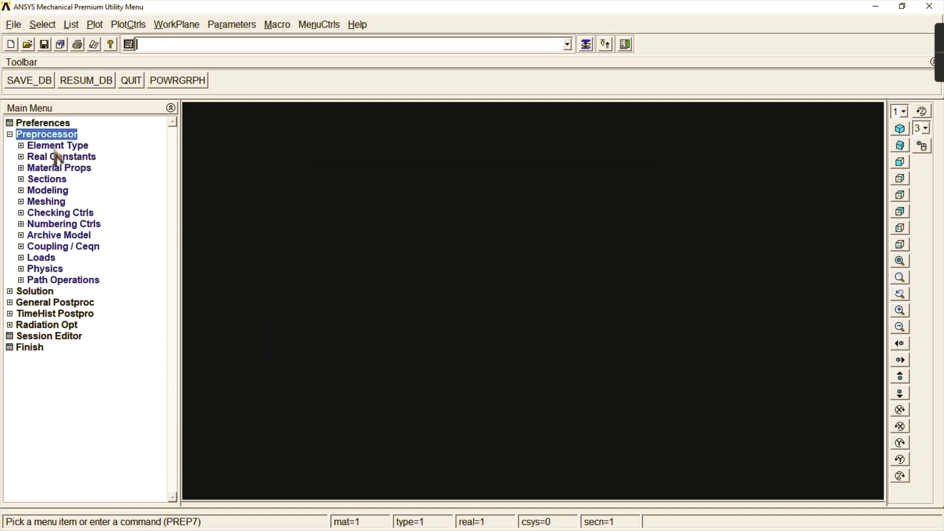
left_click(40, 146)
left_click(40, 154)
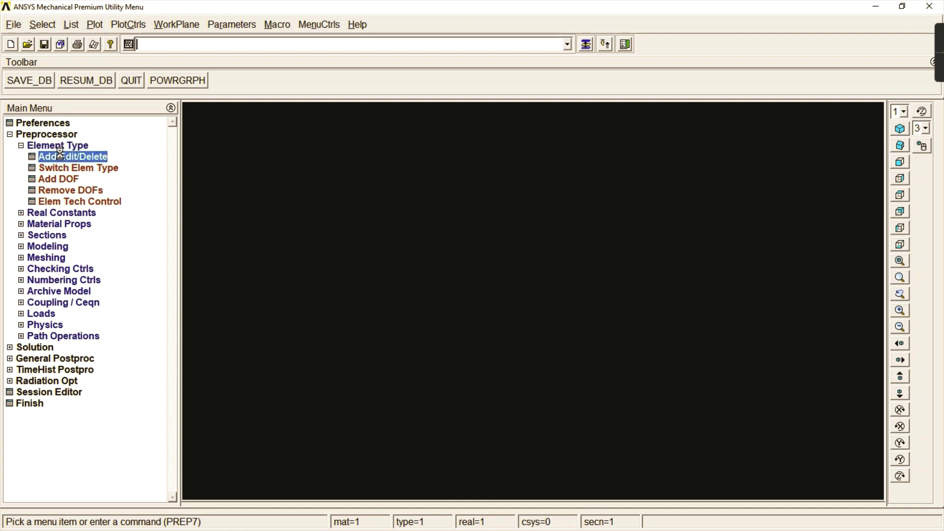
left_click(87, 301)
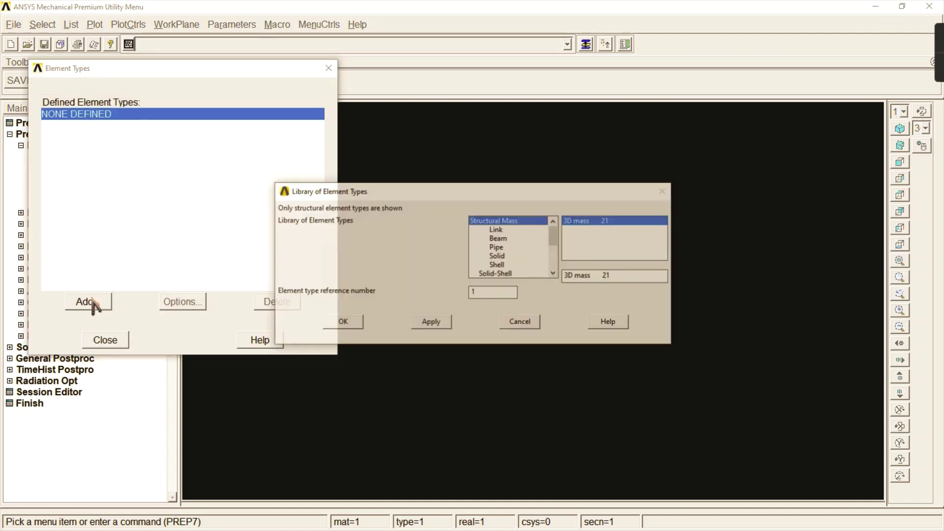
left_click(498, 239)
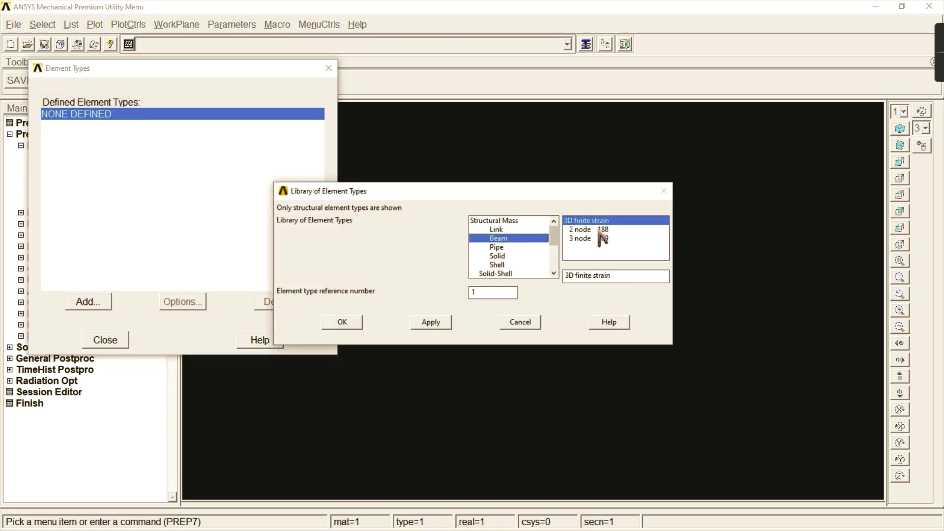
left_click(581, 230)
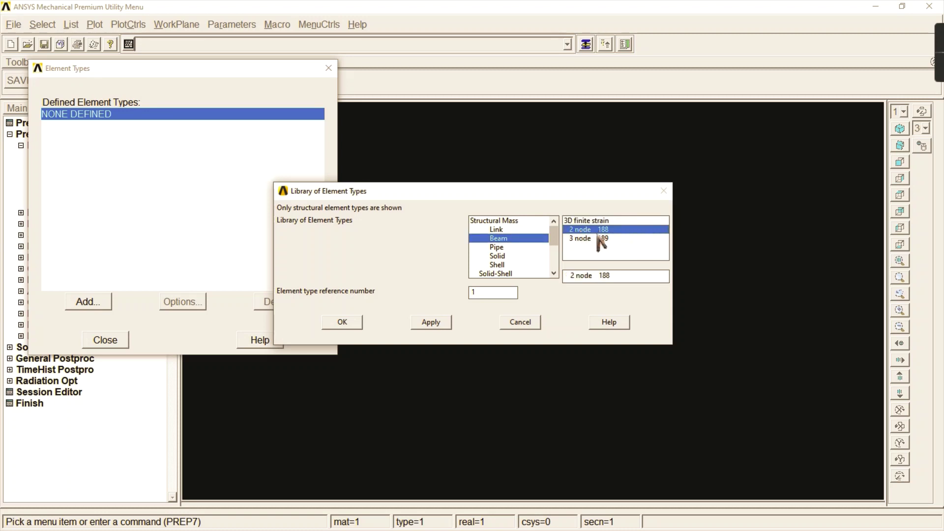
left_click(350, 323)
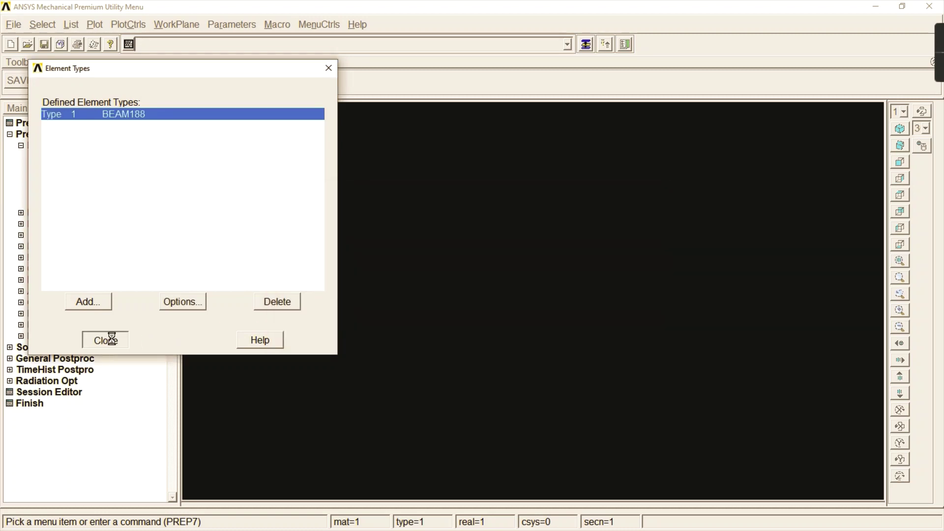
left_click(112, 338)
left_click(69, 146)
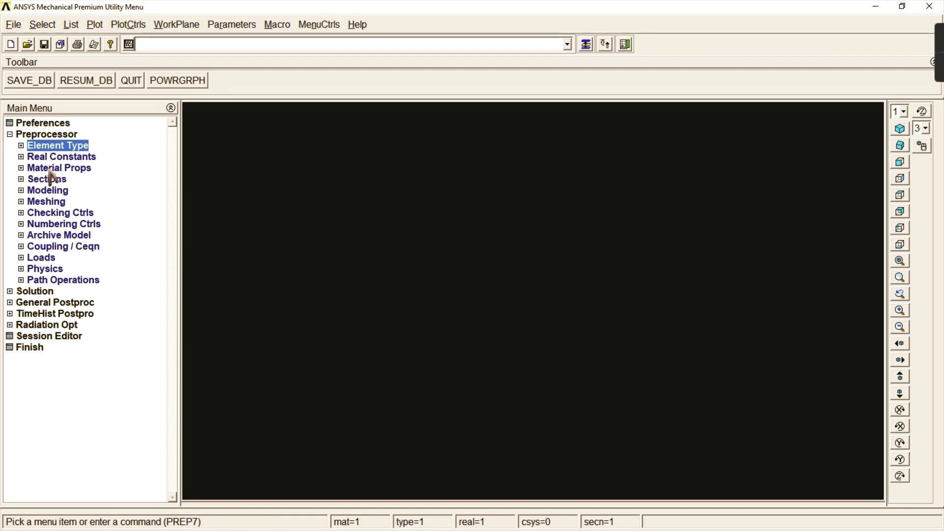
- Define material model 1 as structural, linear elastic and isotropic with EX 210000 and PRXY 0.3
left_click(54, 170)
left_click(72, 201)
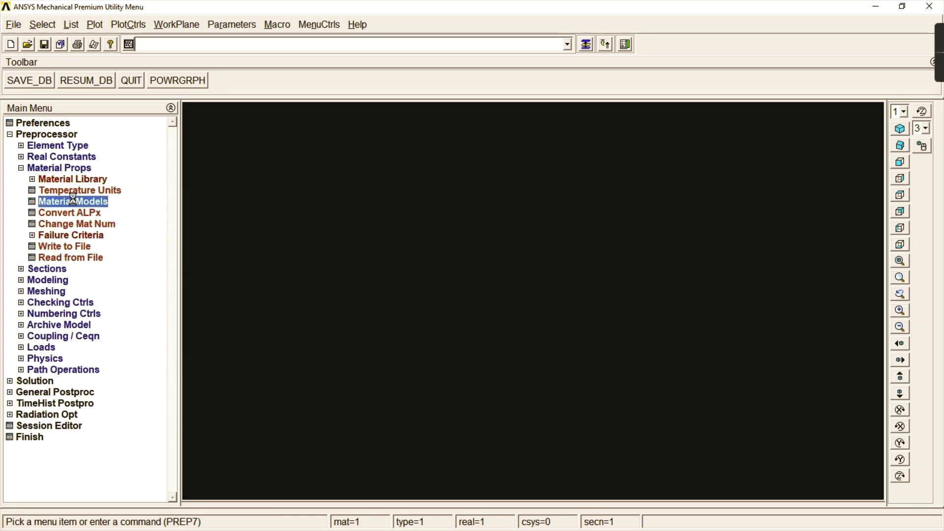
double_click(504, 240)
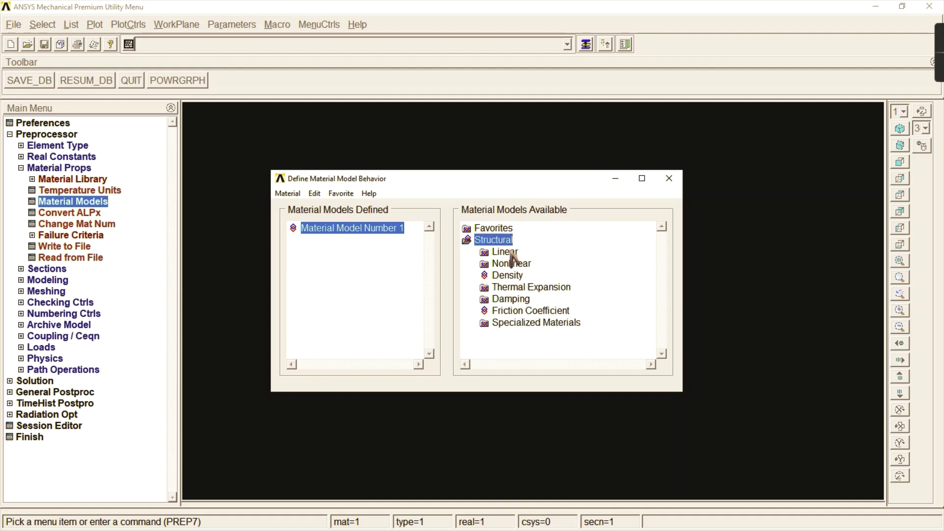
double_click(505, 252)
double_click(524, 265)
double_click(542, 274)
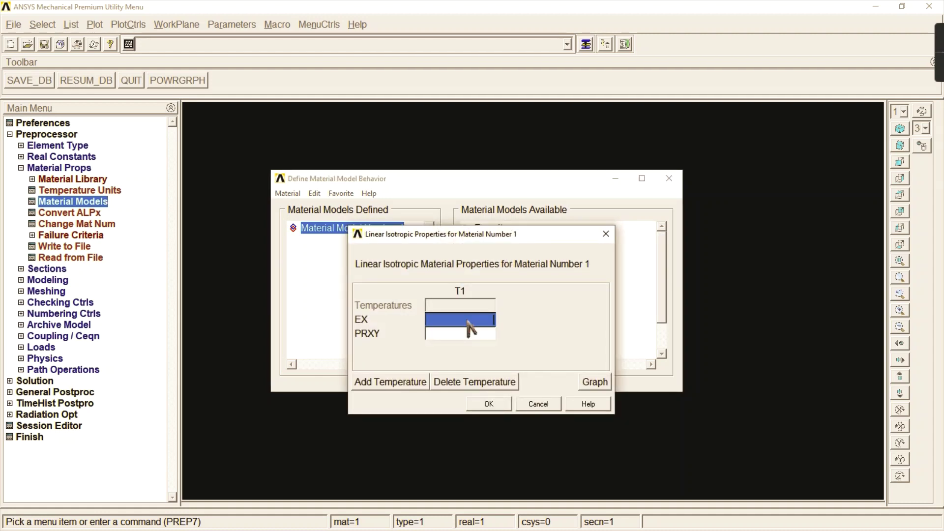
type("21")
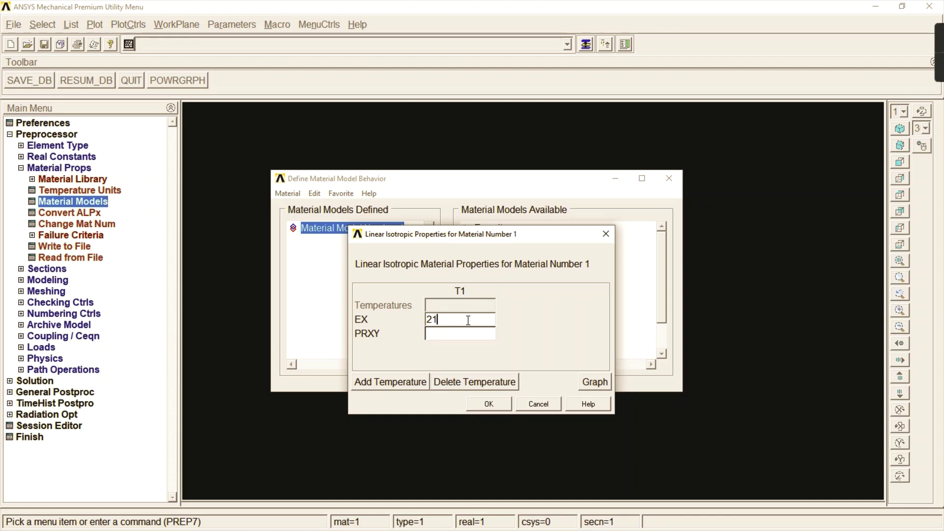
type("0000")
left_click(460, 339)
type("0.3")
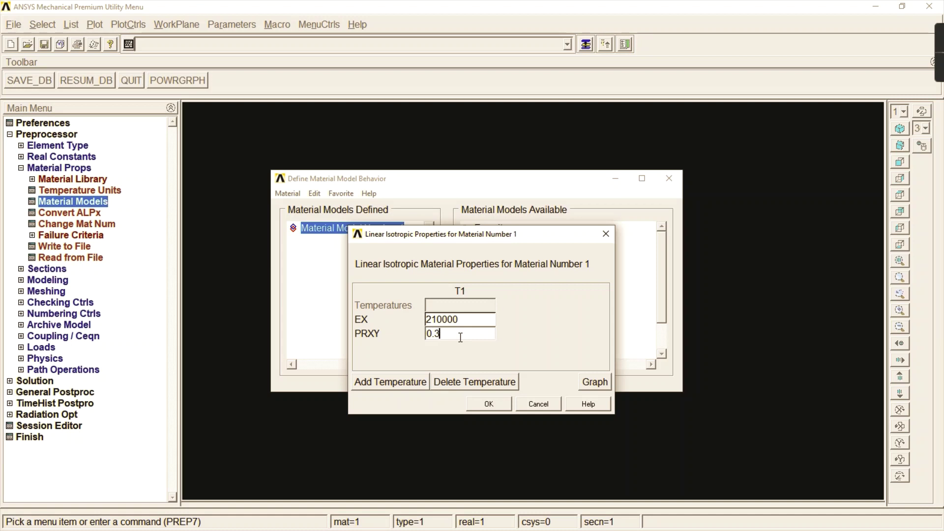
left_click(498, 405)
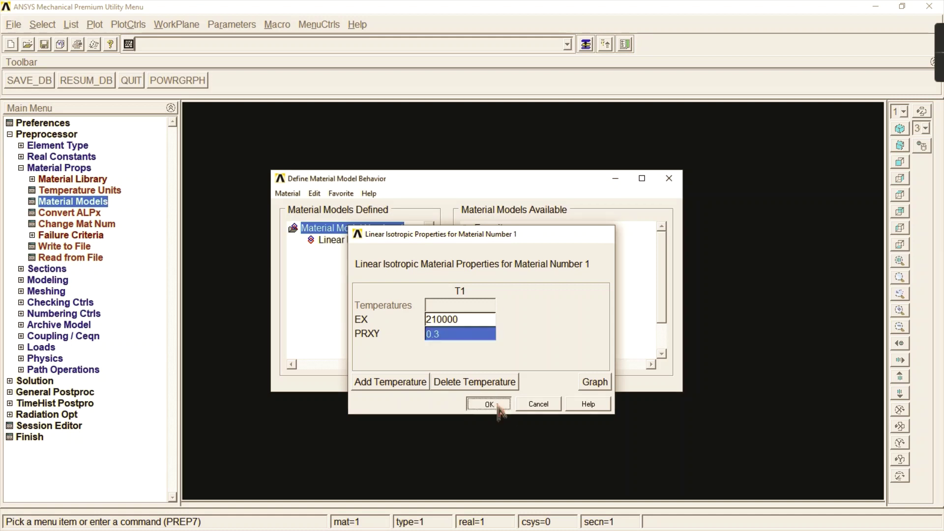
left_click(669, 179)
left_click(61, 168)
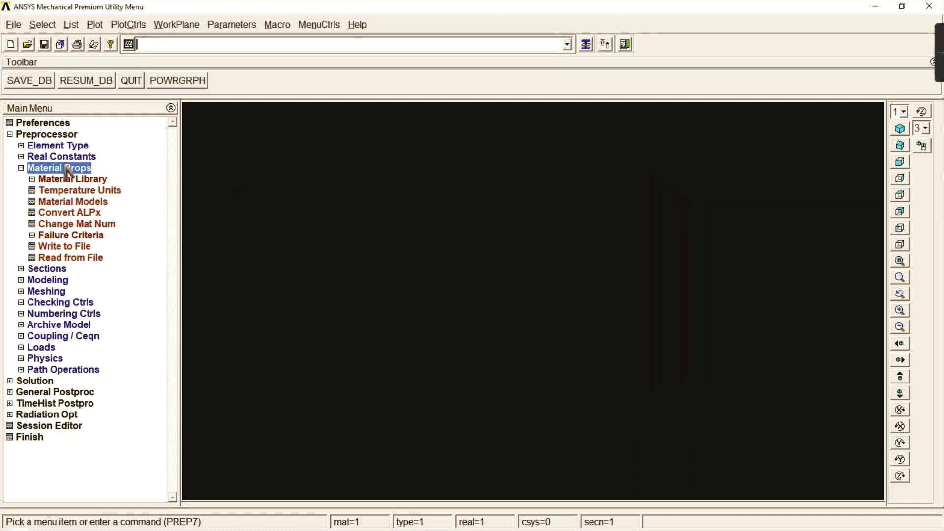
- Define common beam section 1 as a solid rectangle offset to the centroid, with B 100 and H 150
left_click(54, 180)
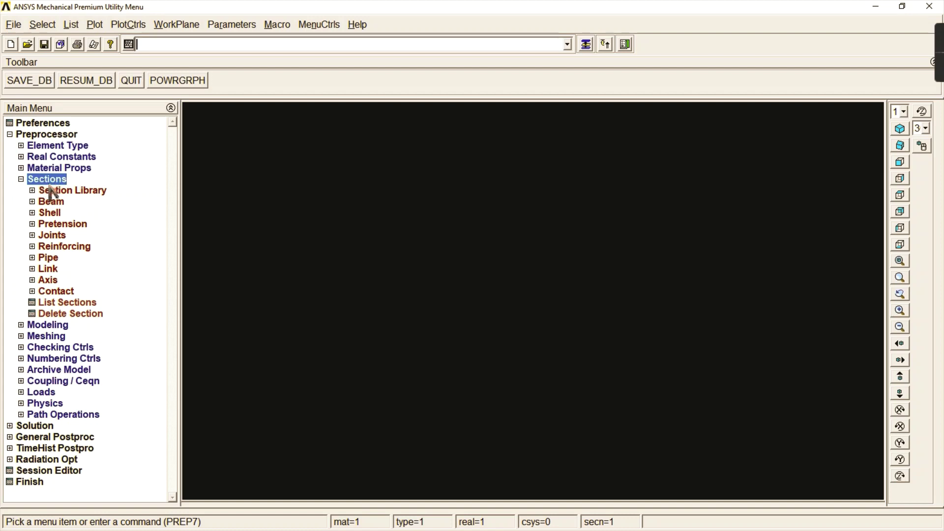
left_click(50, 205)
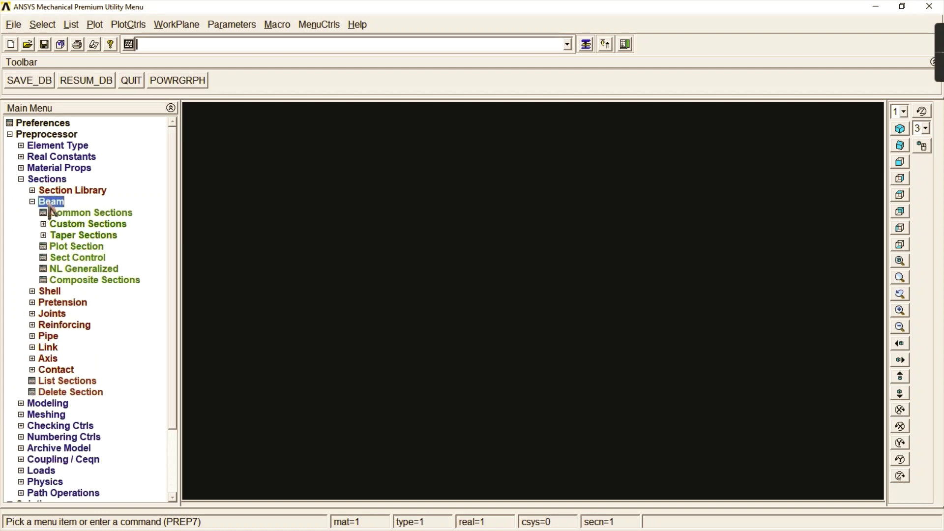
left_click(71, 215)
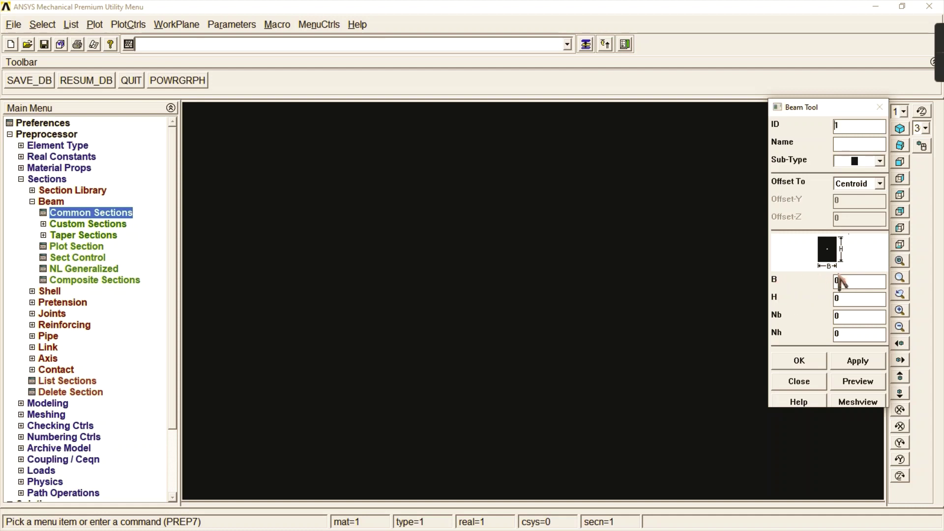
type("1")
type("1")
left_click(874, 162)
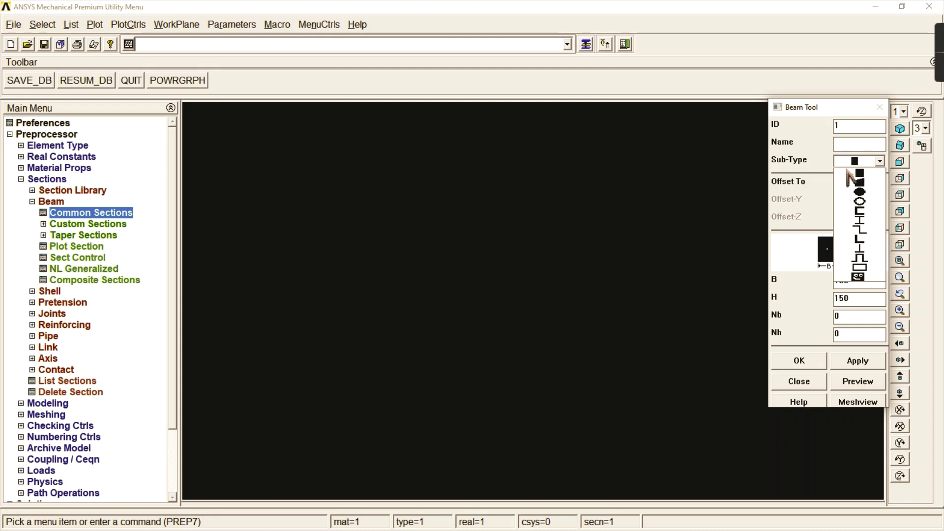
left_click(879, 162)
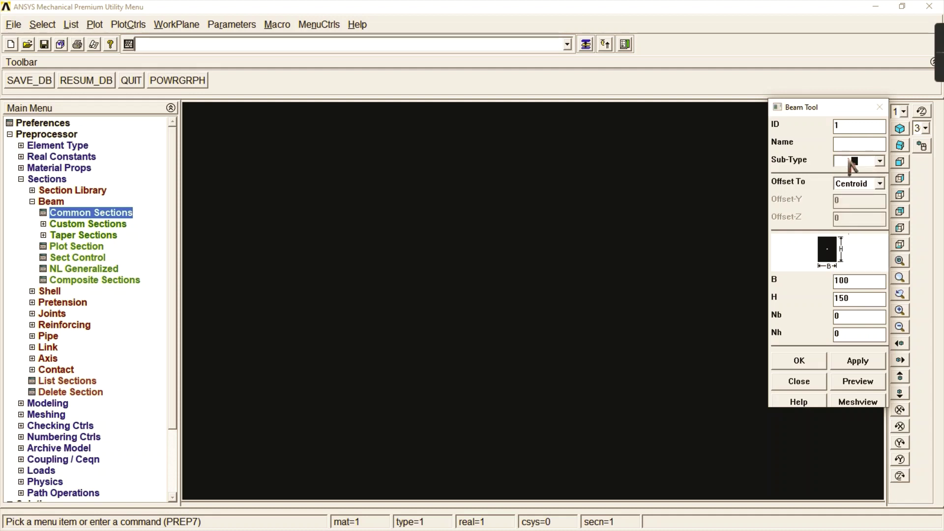
left_click(802, 362)
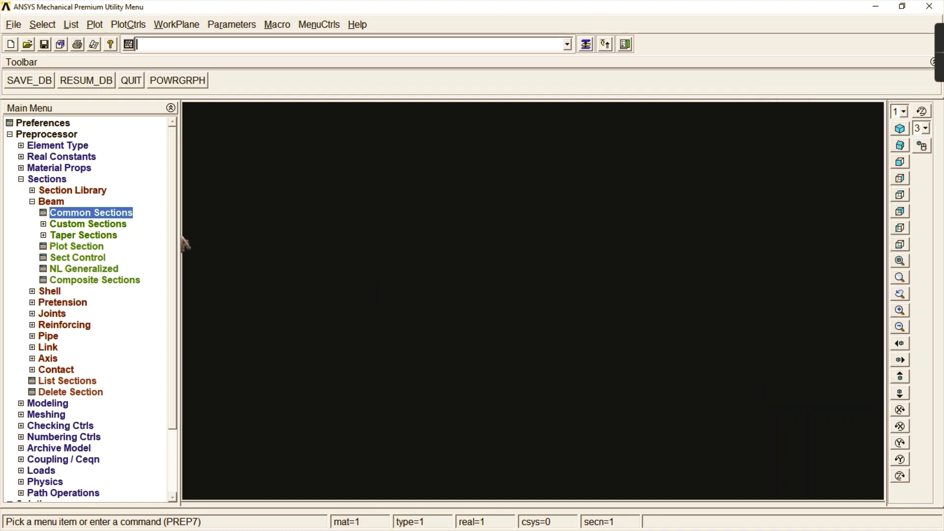
left_click(59, 202)
left_click(49, 180)
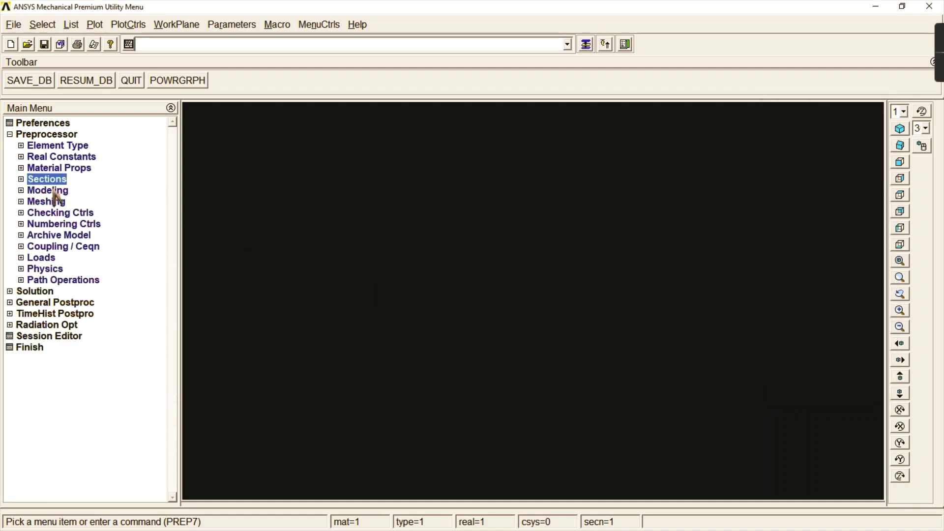
- Create keypoint 1 at X 0, Y 0 in the active coordinate system
left_click(54, 192)
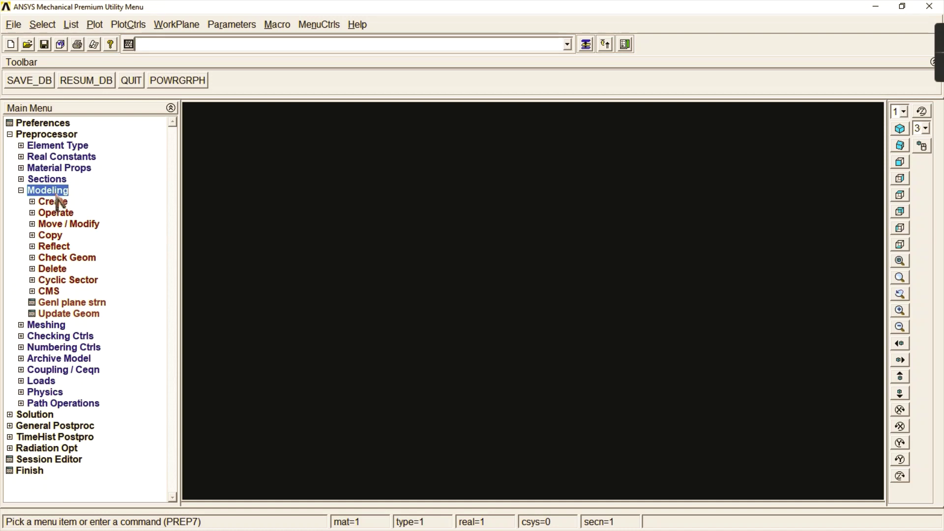
left_click(56, 203)
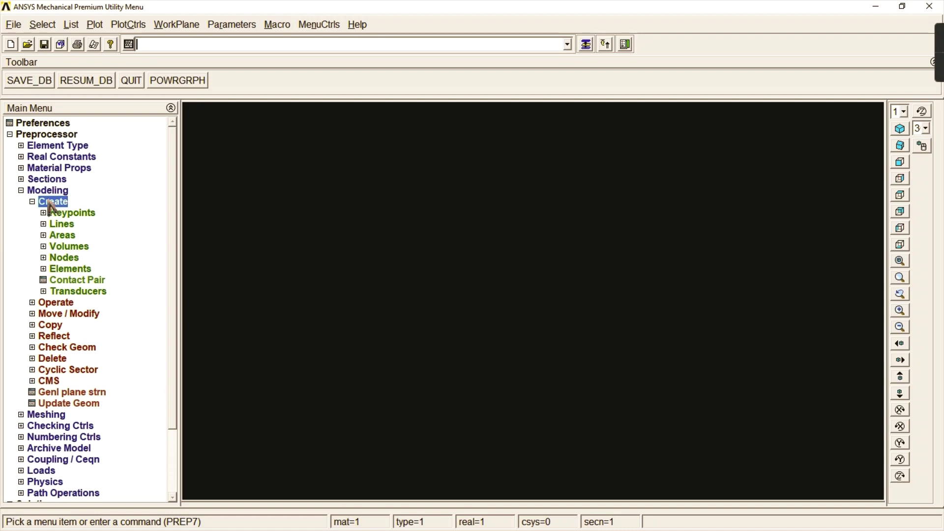
left_click(72, 214)
left_click(85, 236)
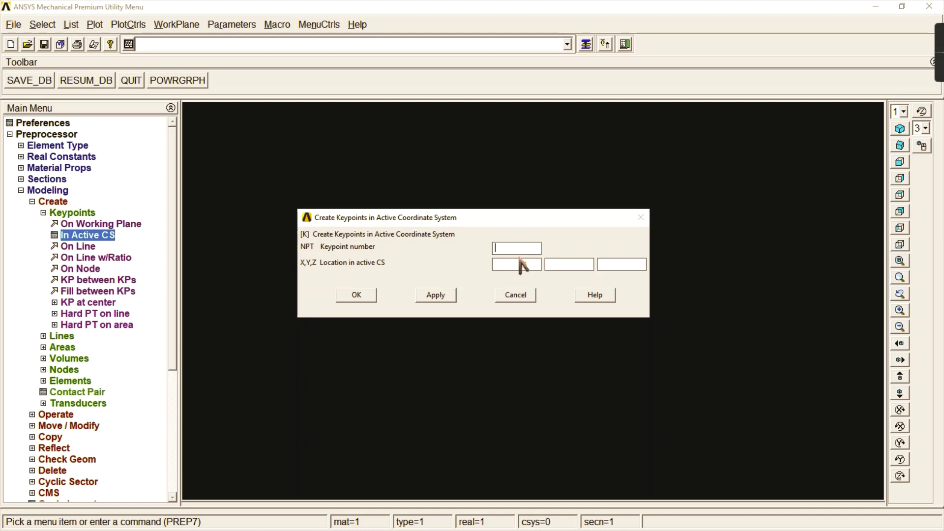
type("1")
left_click(435, 295)
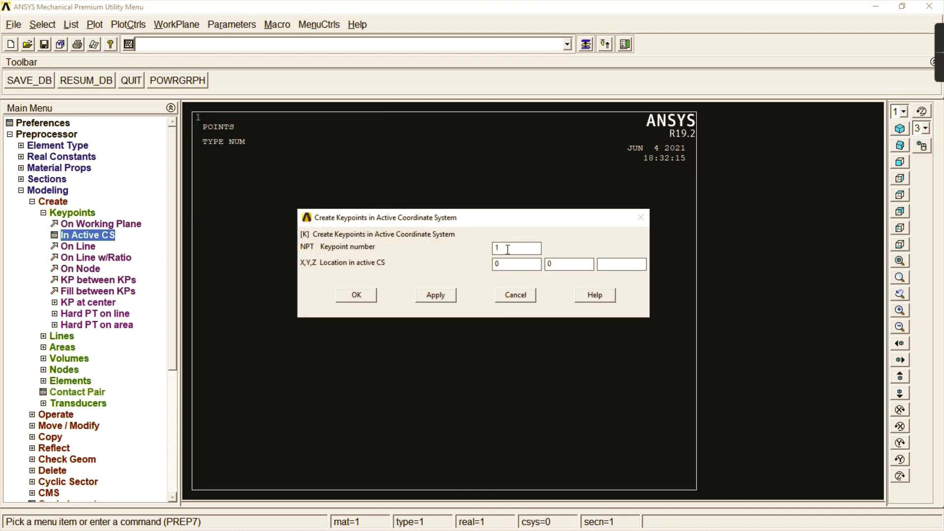
- Create keypoint 2 on the X axis at the beam's given length L of 750 mm
double_click(507, 249)
type("2")
left_click(369, 295)
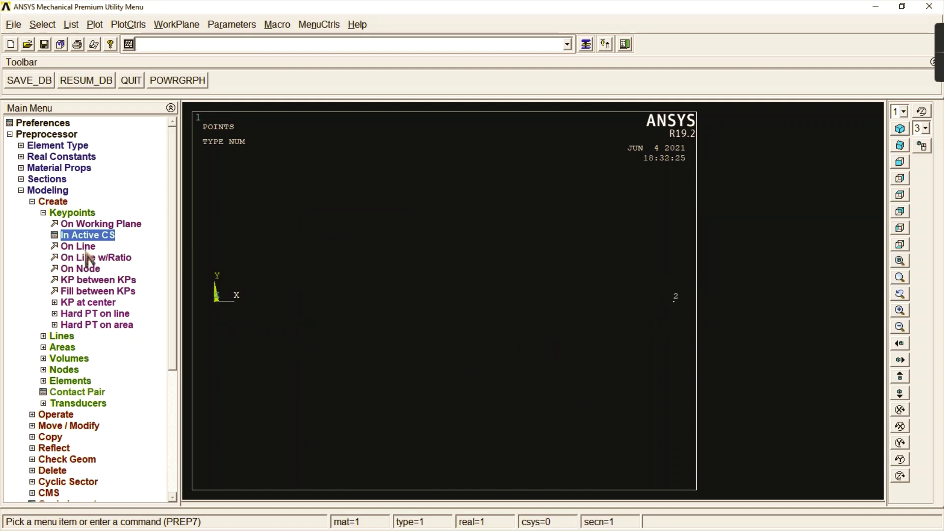
left_click(58, 212)
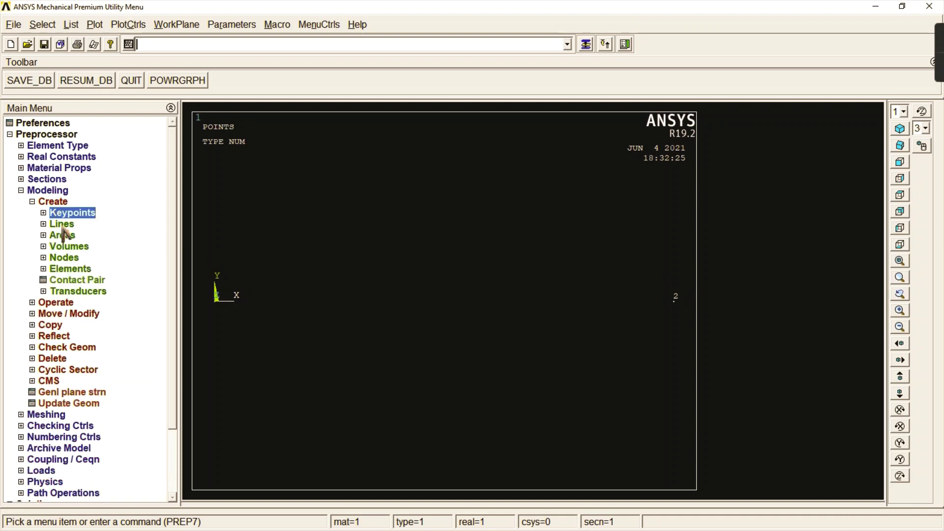
- Create a straight line between keypoints 1 and 2 to form the beam axis
left_click(63, 224)
left_click(71, 236)
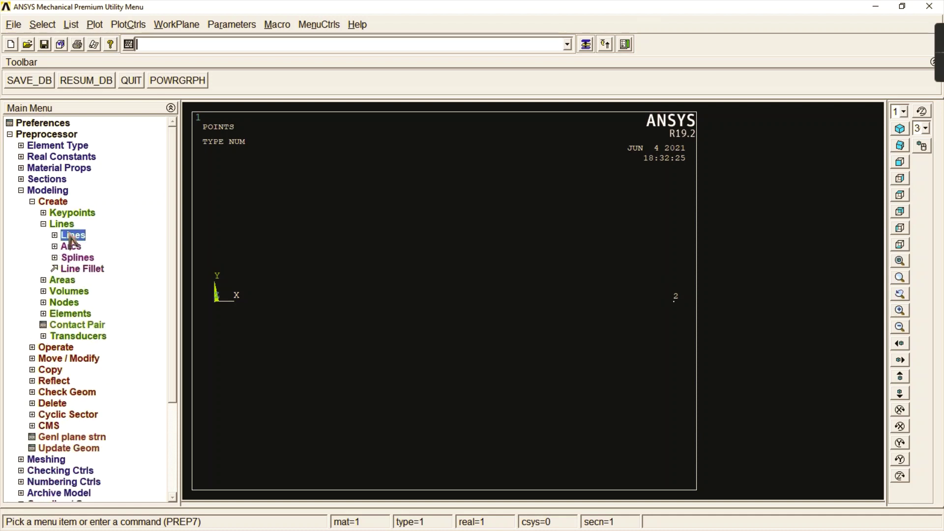
left_click(95, 247)
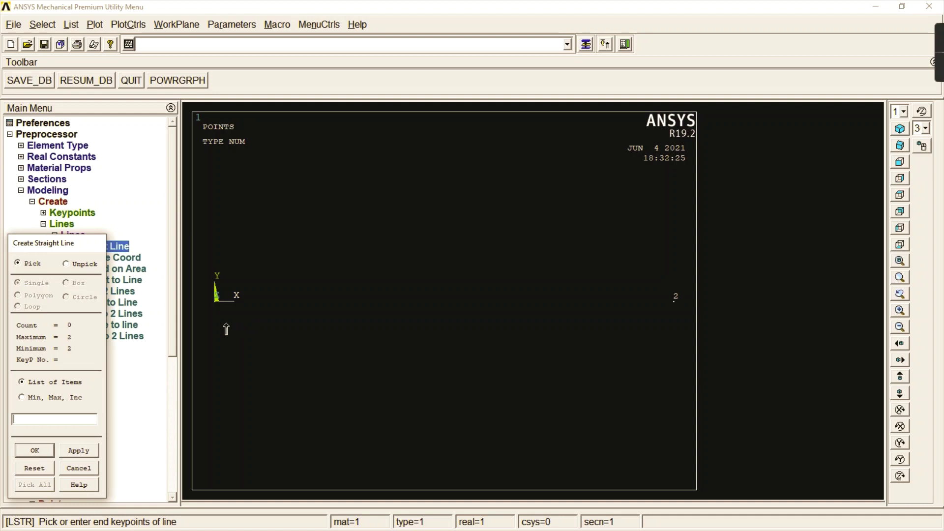
left_click(659, 328)
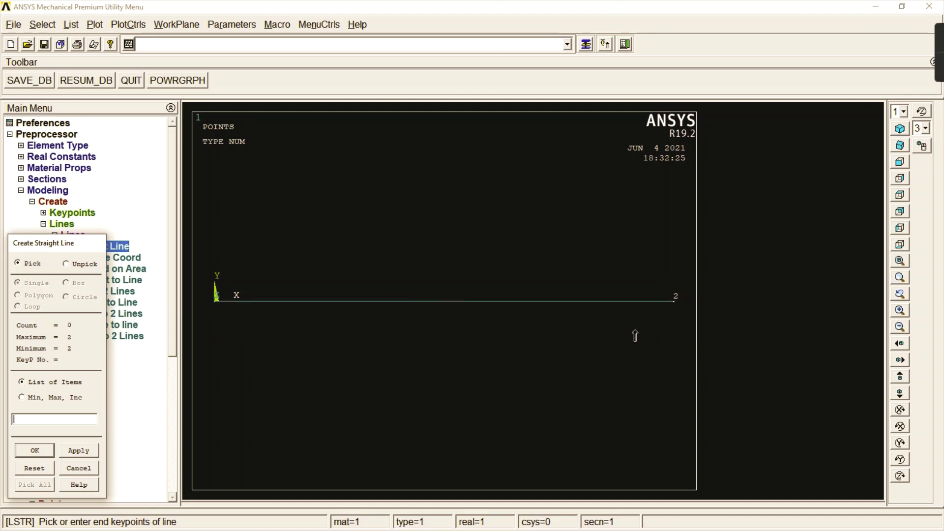
left_click(40, 453)
left_click(73, 235)
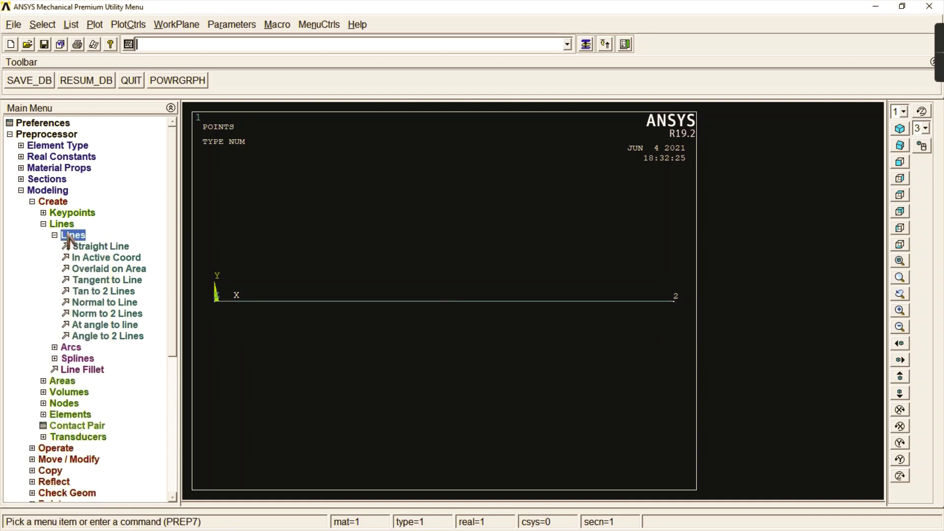
left_click(62, 223)
left_click(53, 202)
left_click(47, 190)
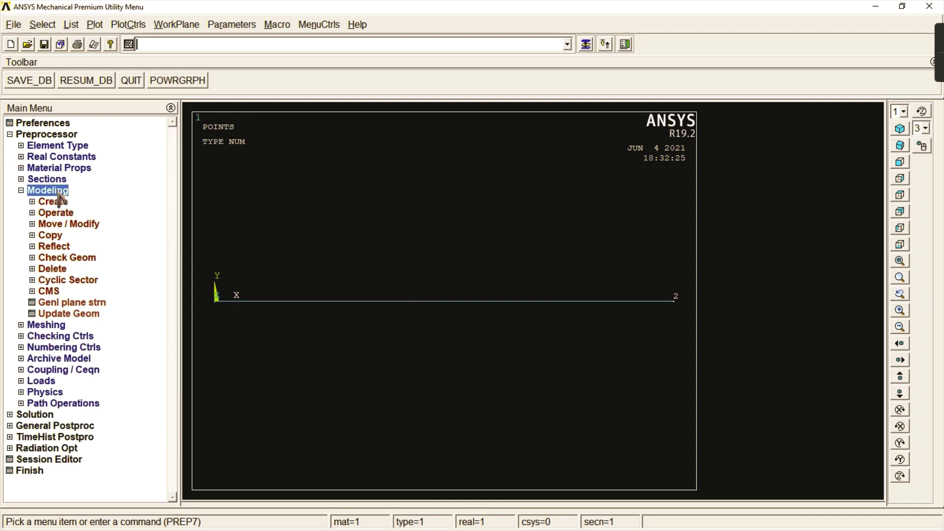
- Set the element size on all lines to 100 element divisions
left_click(47, 201)
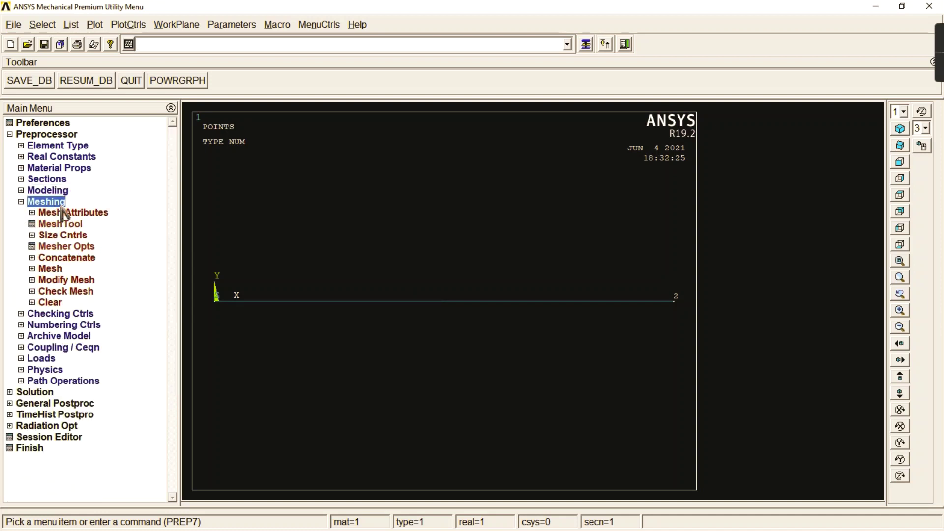
left_click(53, 235)
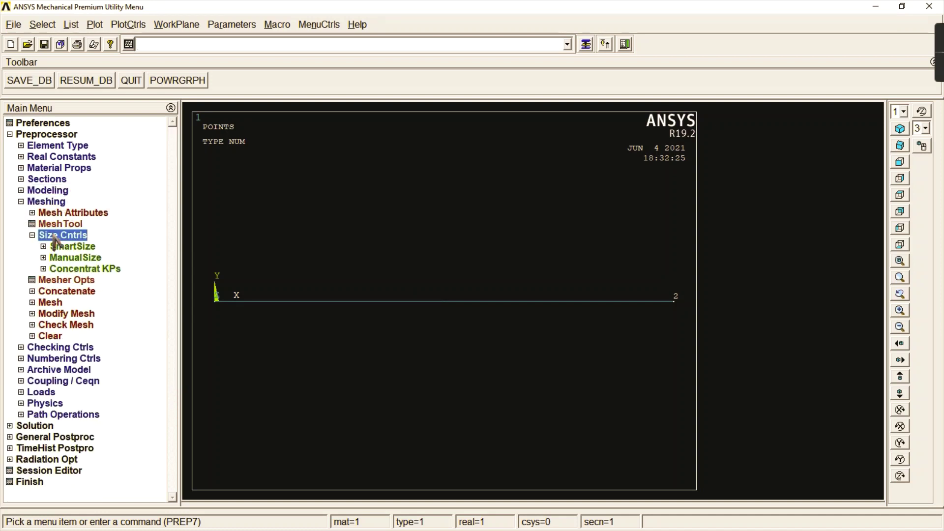
left_click(69, 257)
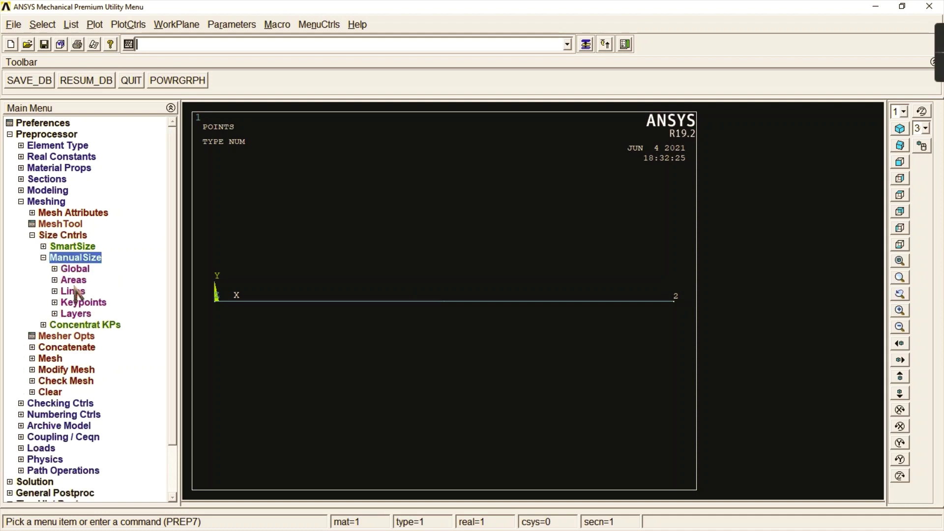
left_click(74, 290)
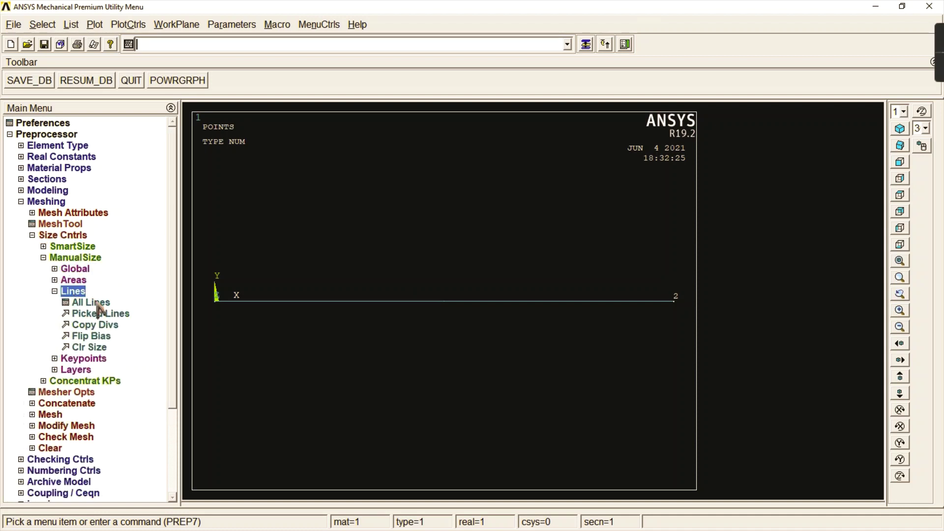
left_click(96, 303)
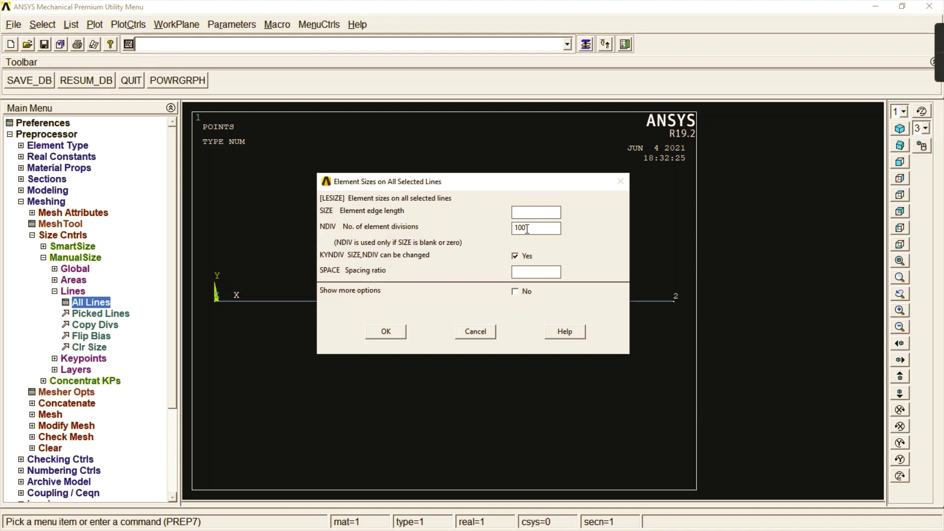
type("10")
left_click(398, 332)
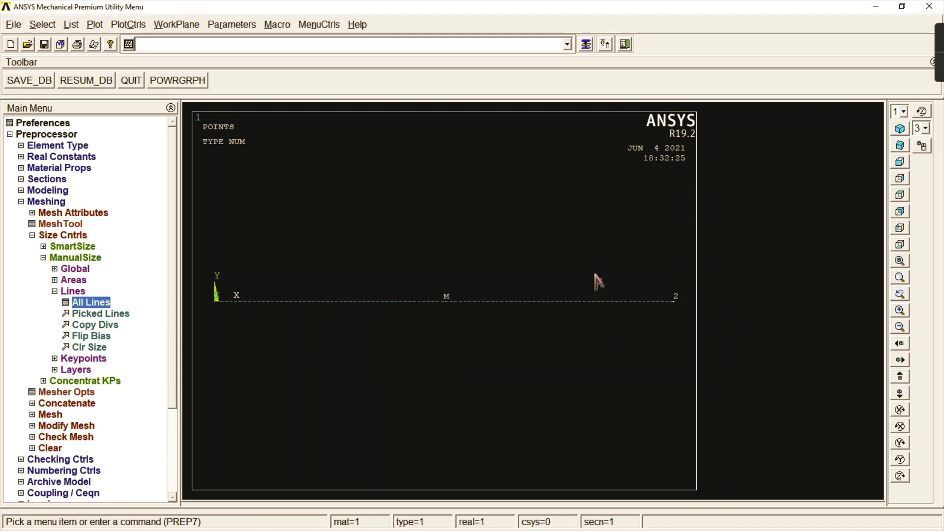
left_click(55, 291)
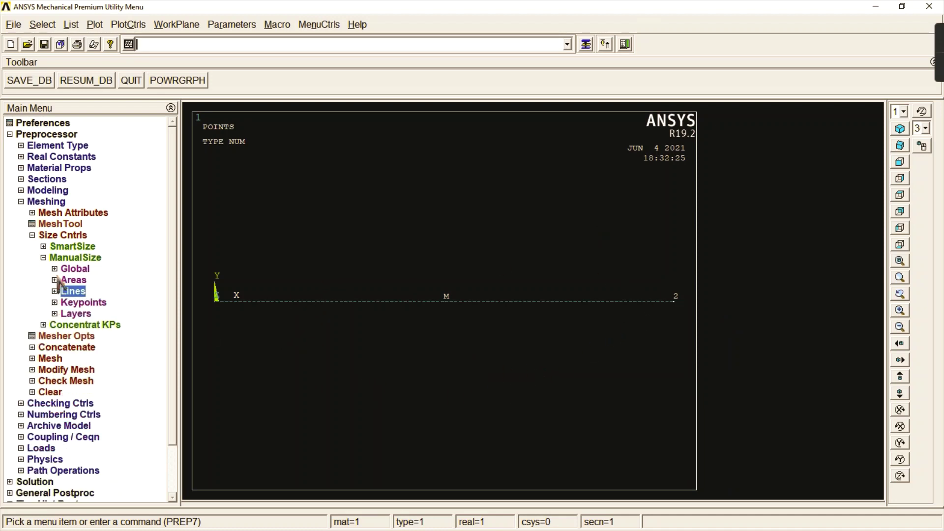
left_click(69, 257)
left_click(63, 236)
- Mesh the beam line with the defined divisions and finish the preprocessing stage
left_click(47, 269)
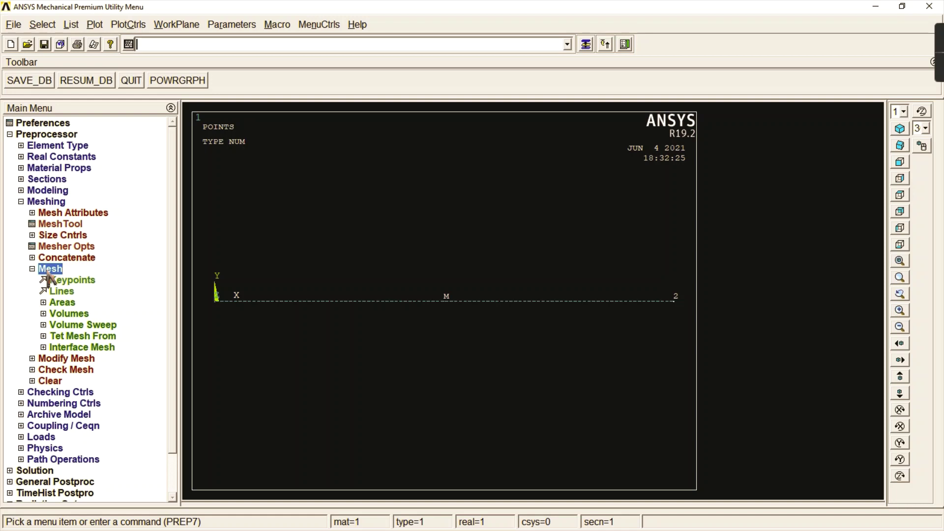
left_click(60, 292)
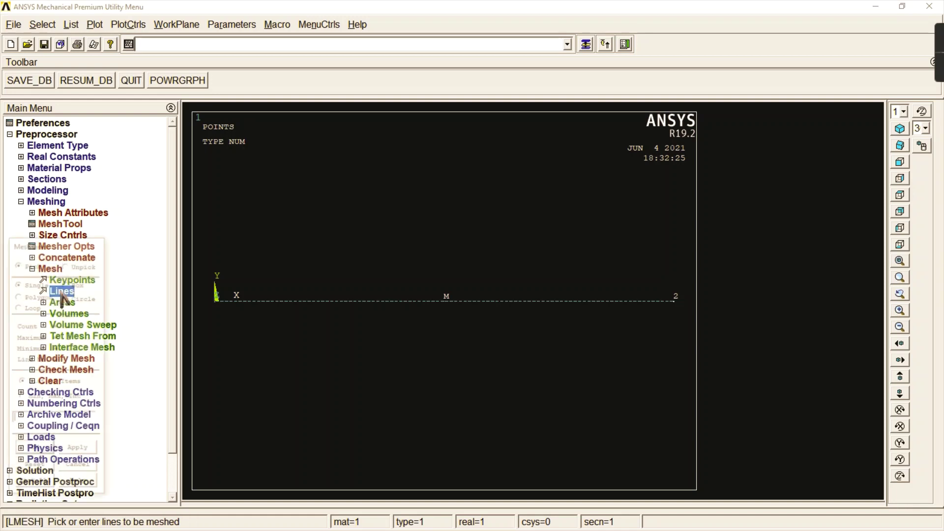
left_click(279, 301)
left_click(49, 451)
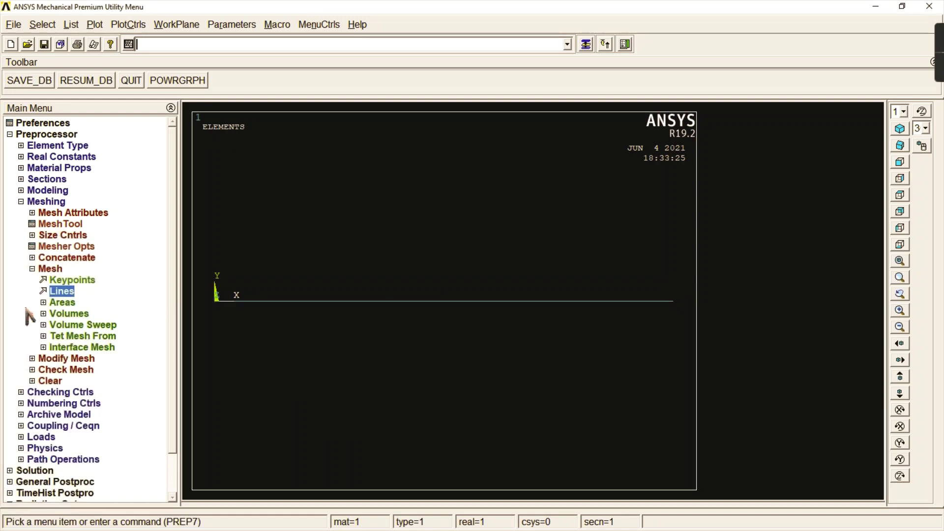
left_click(50, 270)
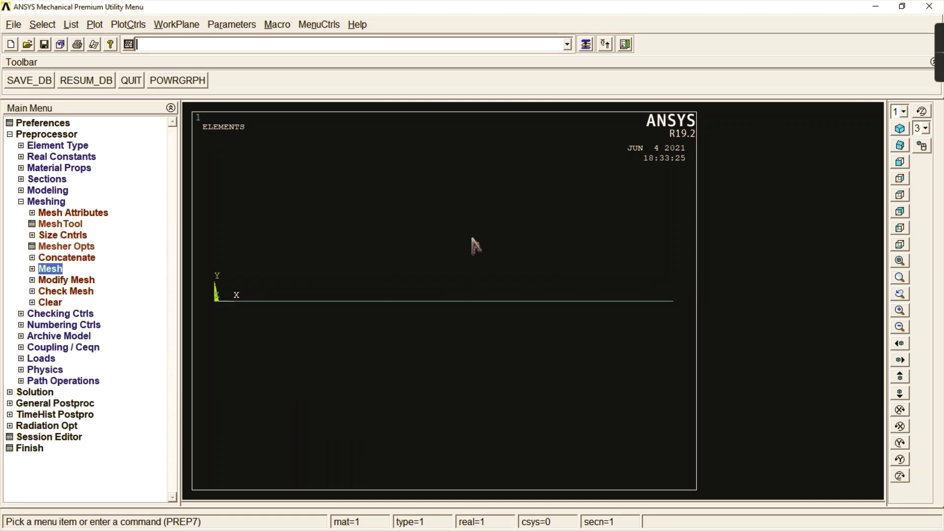
left_click(47, 202)
left_click(53, 136)
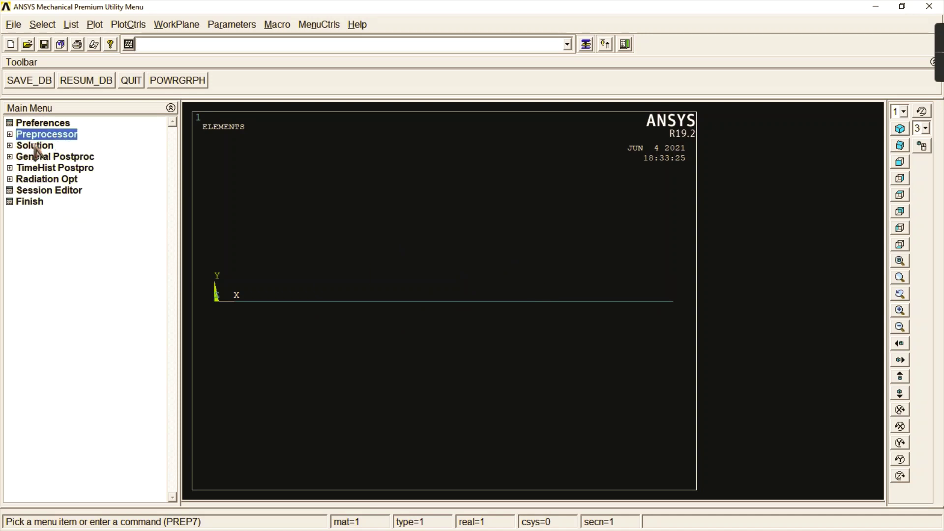
- Define a new analysis of type Static for the solution
left_click(35, 146)
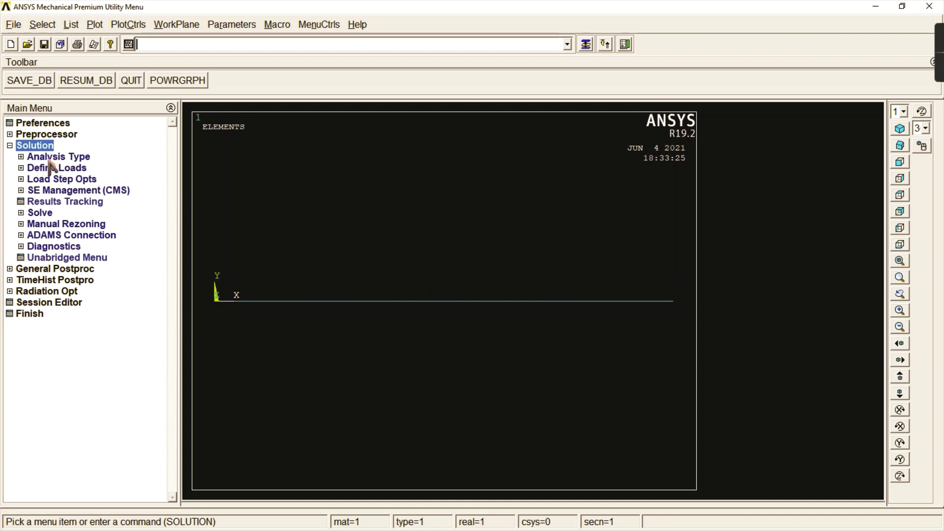
left_click(57, 157)
left_click(57, 169)
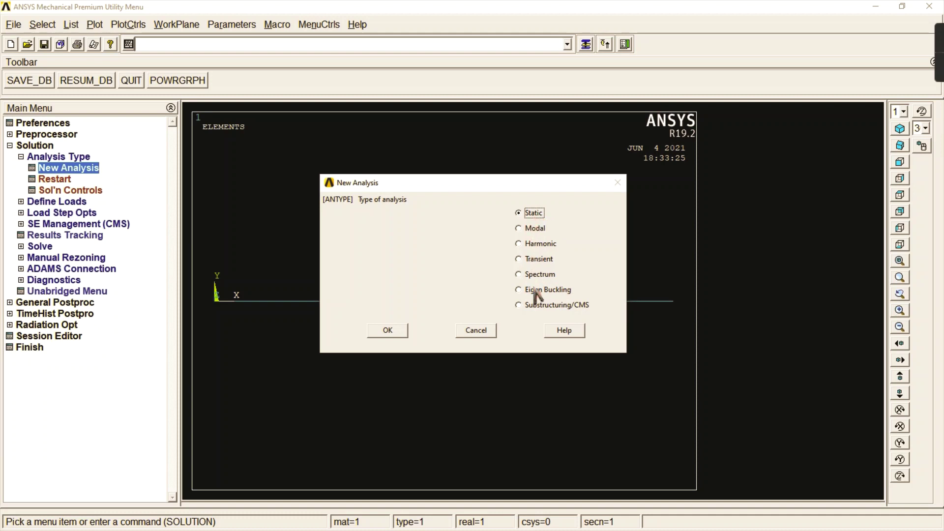
left_click(520, 259)
left_click(520, 242)
left_click(521, 230)
left_click(521, 213)
left_click(388, 330)
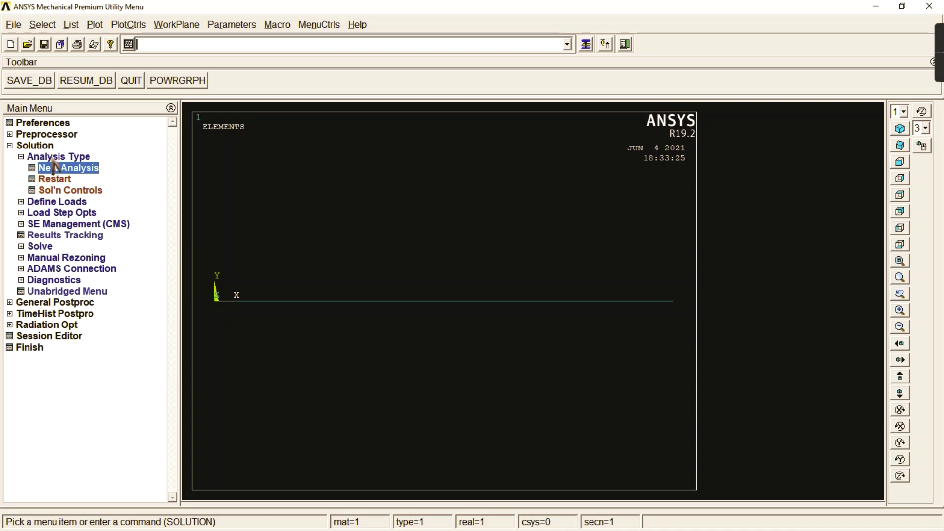
left_click(54, 157)
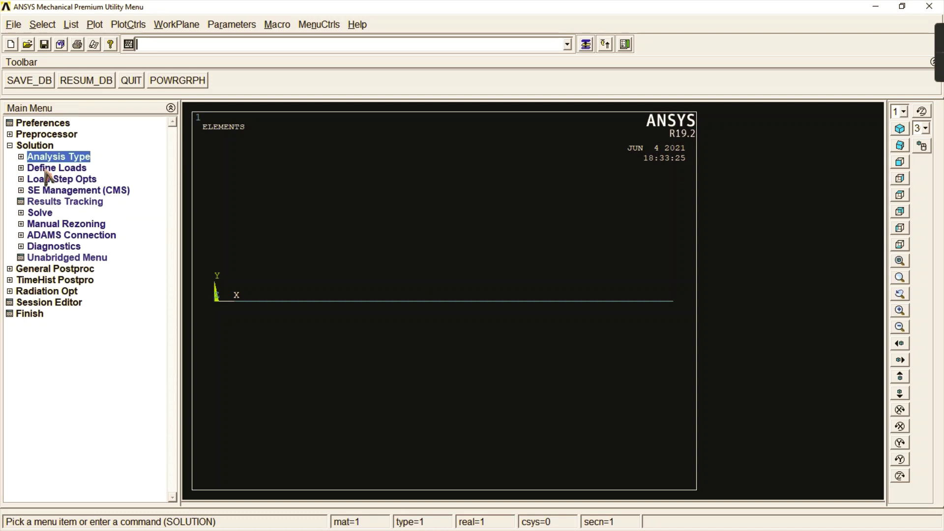
- Fix keypoint 1 at the beam's origin end by constraining All DOF as a displacement load
double_click(48, 169)
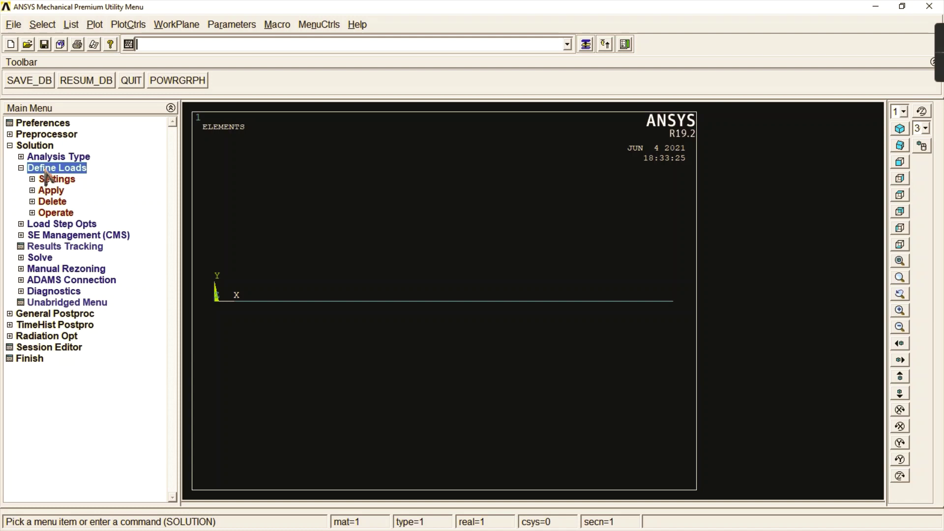
double_click(53, 191)
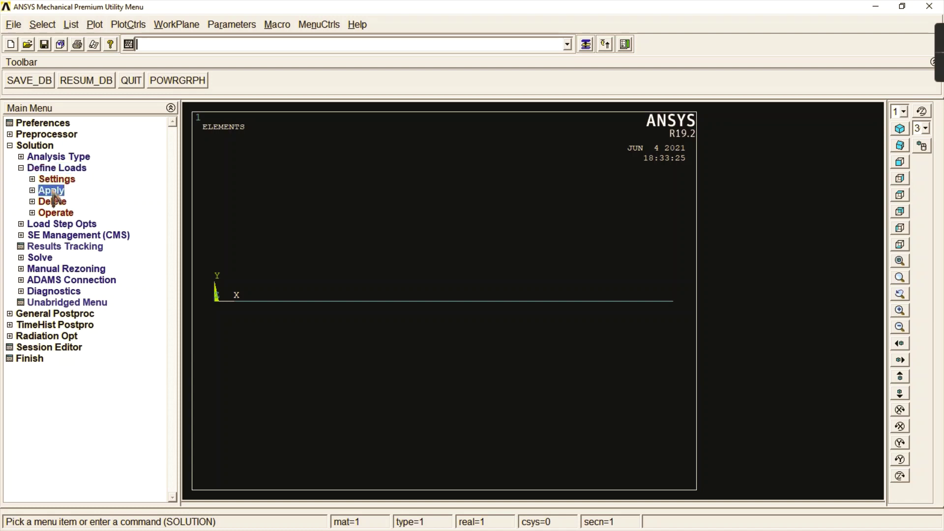
double_click(72, 202)
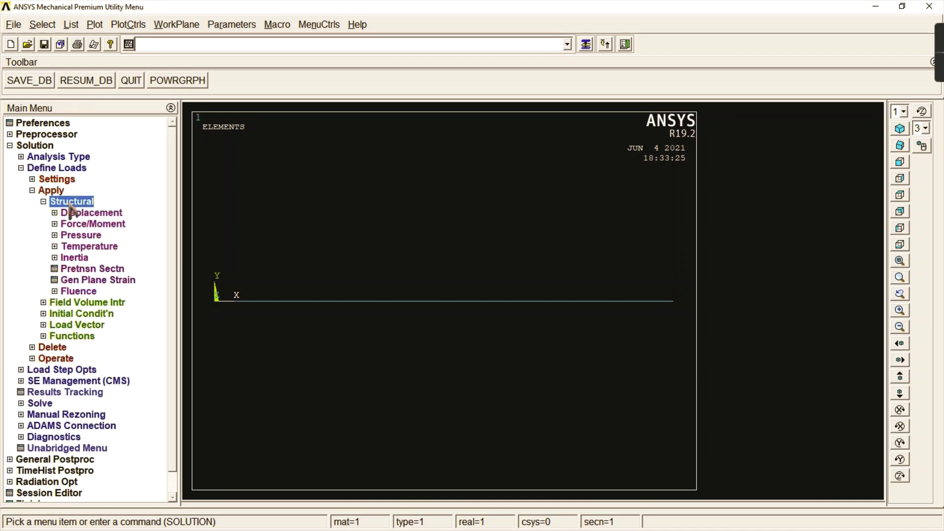
double_click(84, 212)
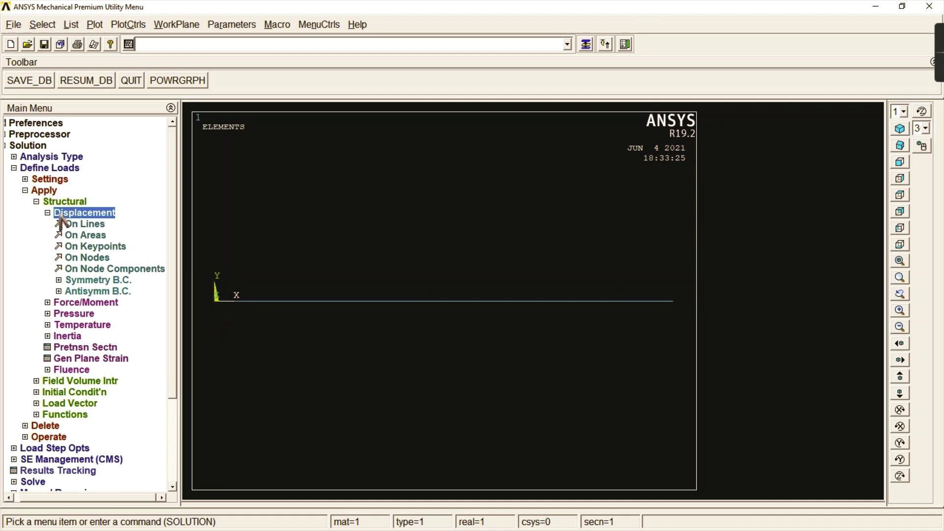
left_click(94, 247)
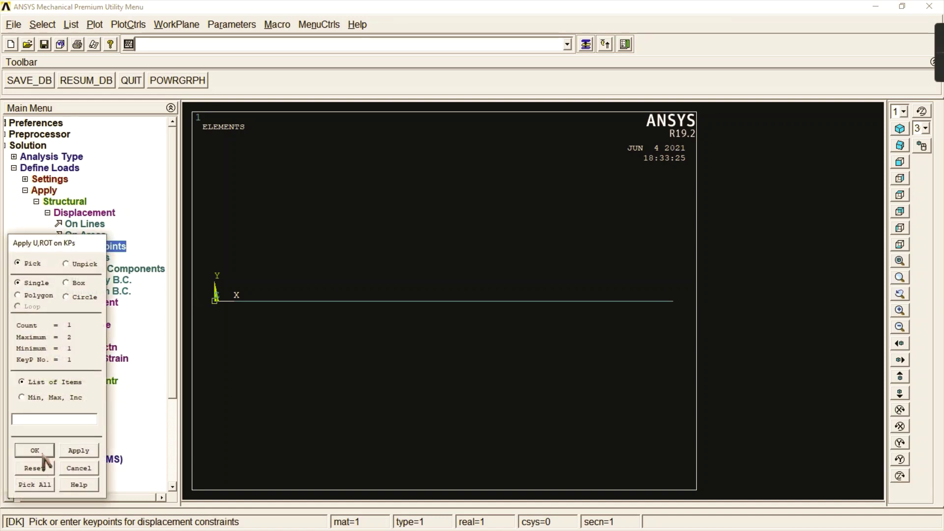
left_click(45, 451)
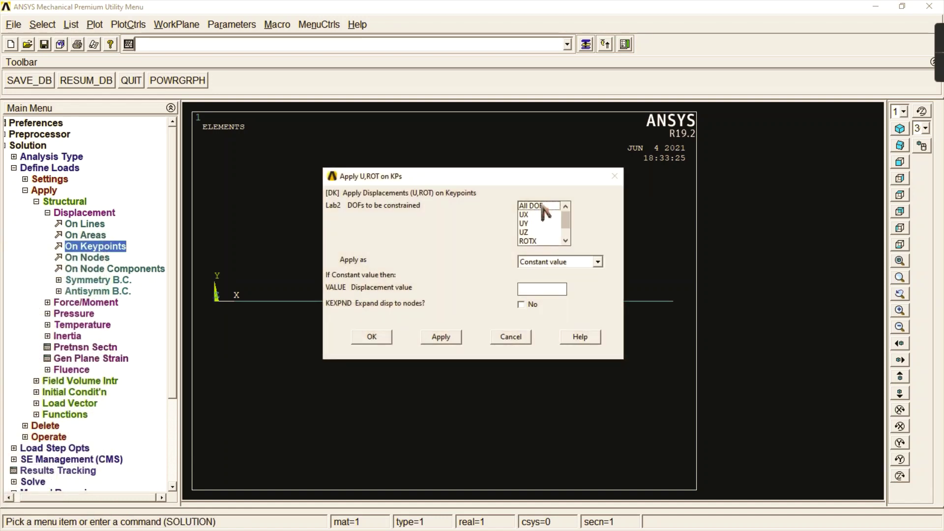
left_click(541, 207)
left_click(375, 337)
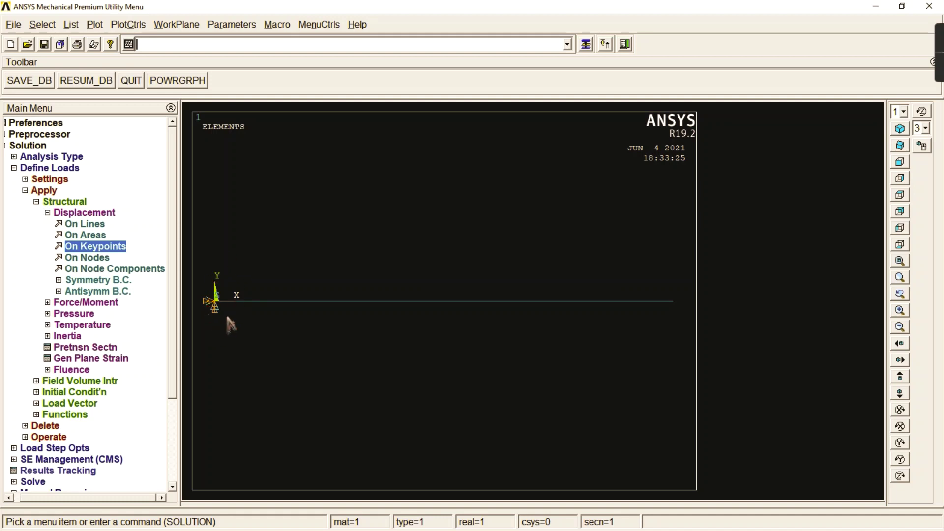
- Apply a constant FY force of -600 on the keypoint at the beam's free end, consulting the problem slide for the load
left_click(78, 212)
left_click(78, 224)
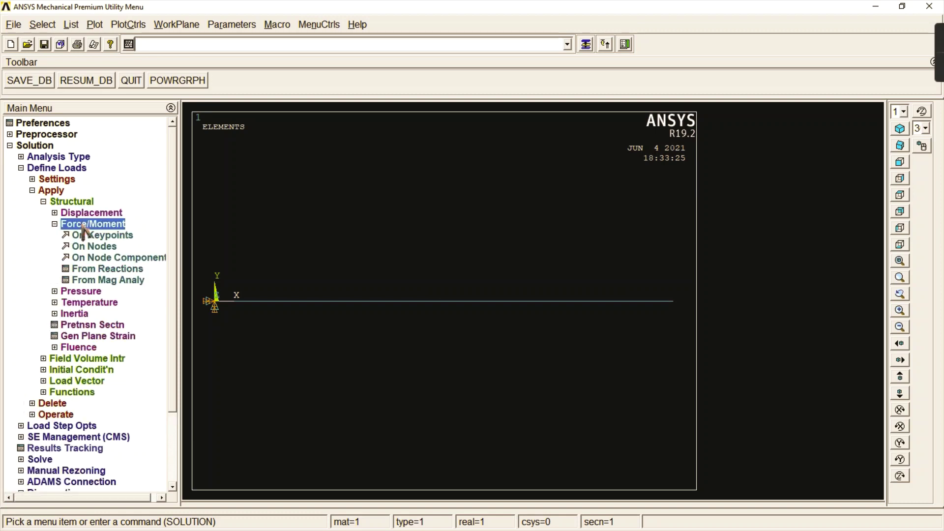
left_click(96, 235)
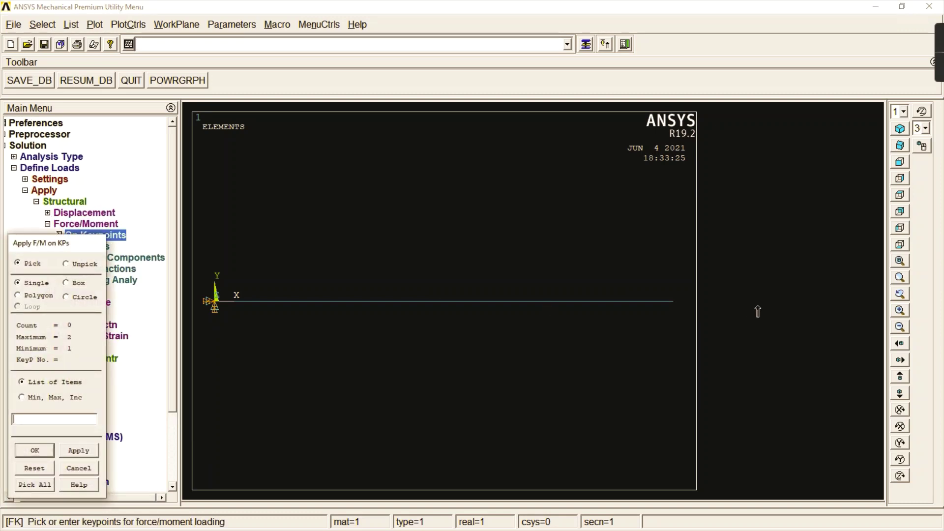
left_click(34, 450)
left_click(552, 238)
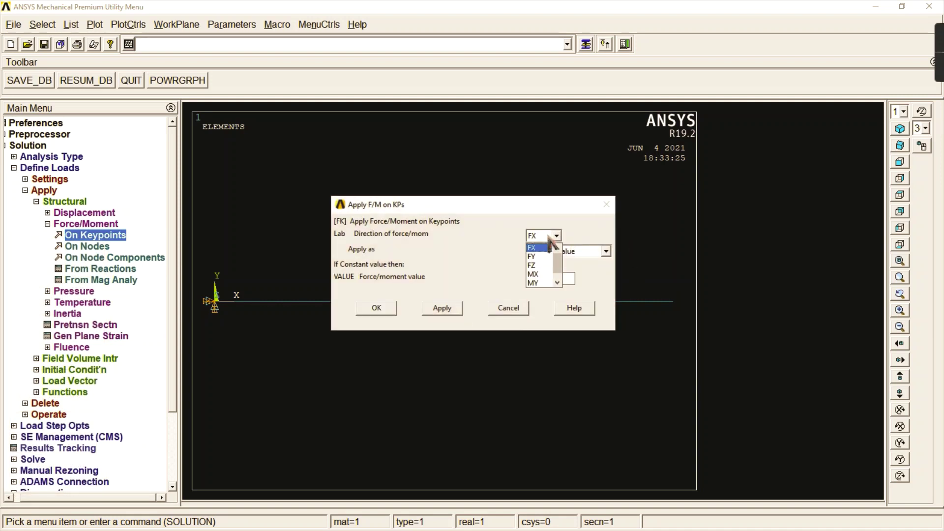
left_click(540, 257)
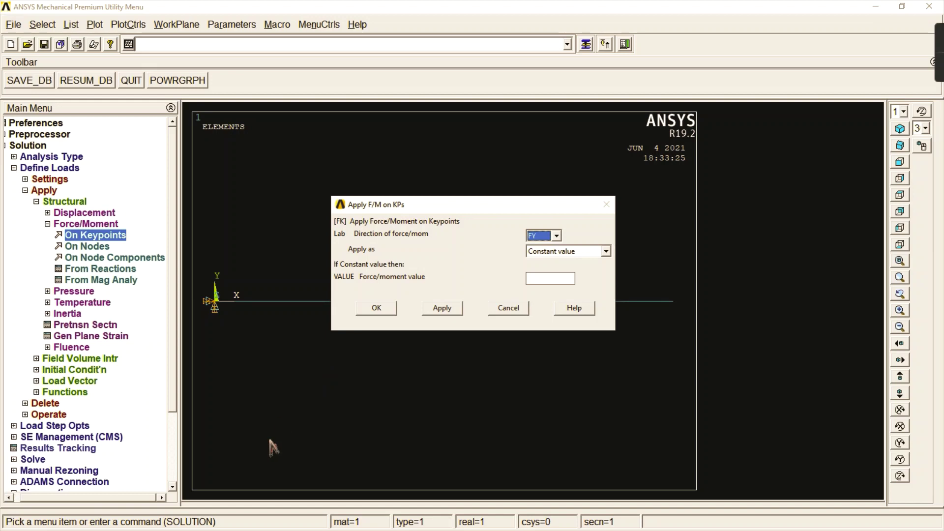
key("super")
left_click(184, 522)
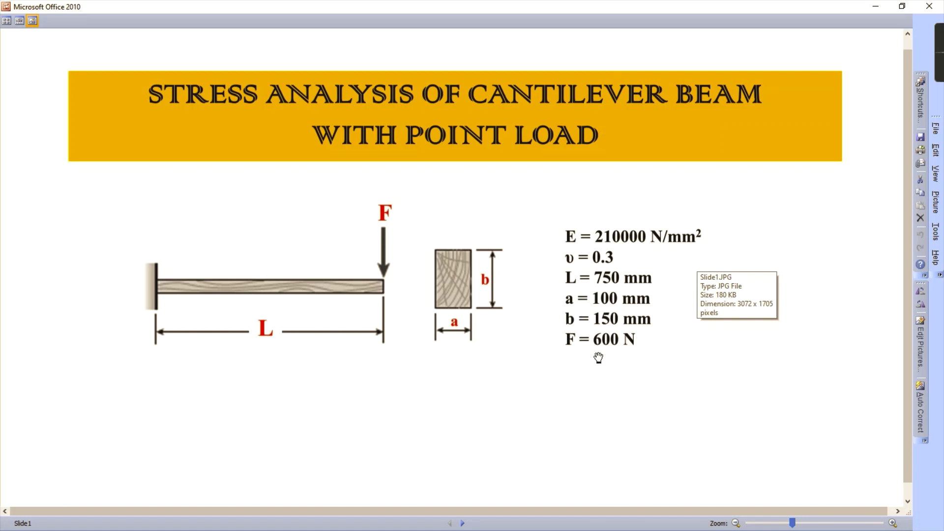
left_click(876, 7)
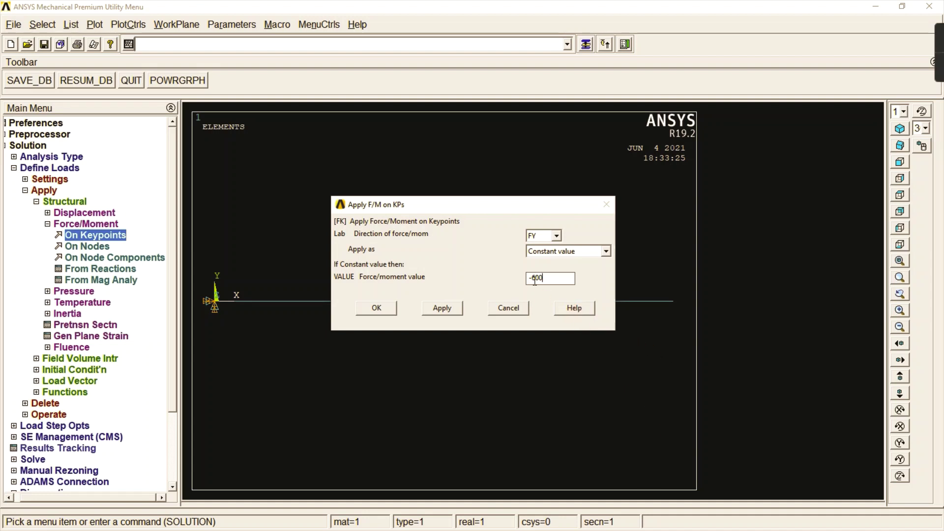
left_click(376, 309)
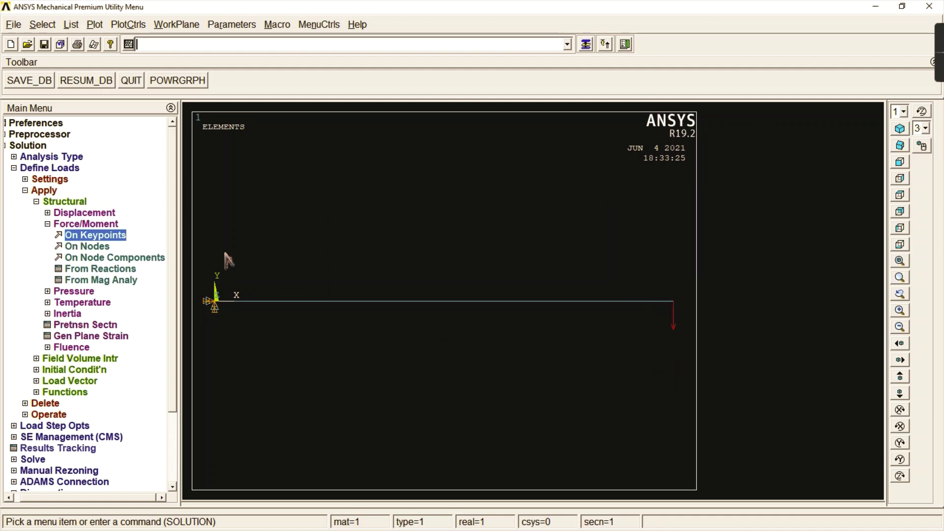
left_click(83, 223)
left_click(64, 201)
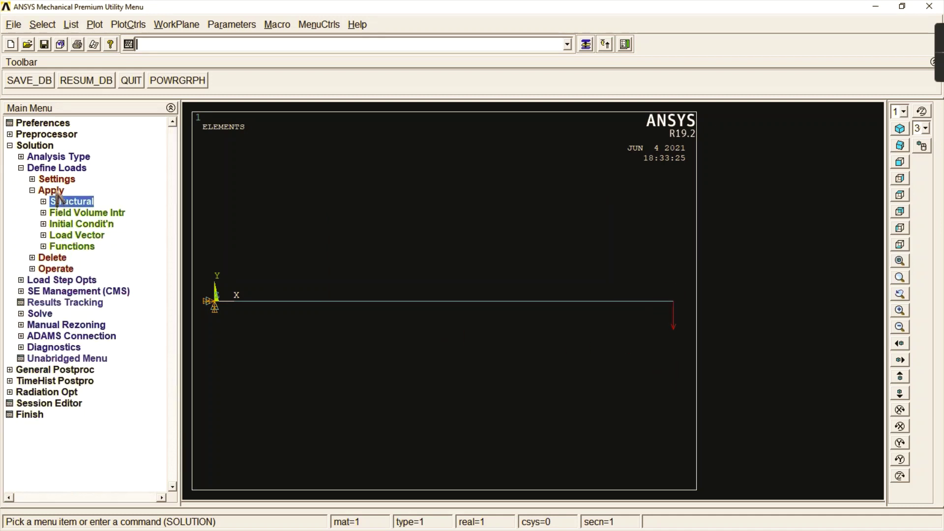
left_click(44, 191)
left_click(49, 167)
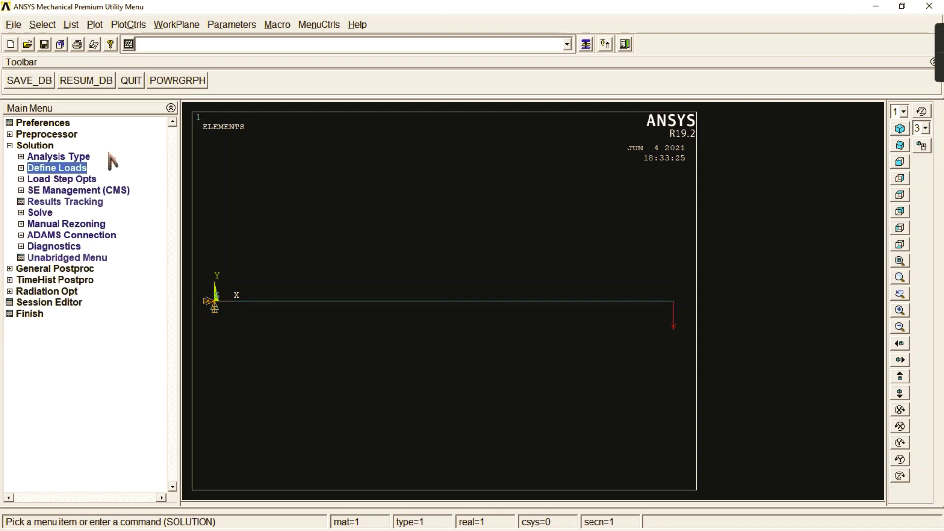
- Solve the current load step and dismiss the completion note and status report
left_click(40, 213)
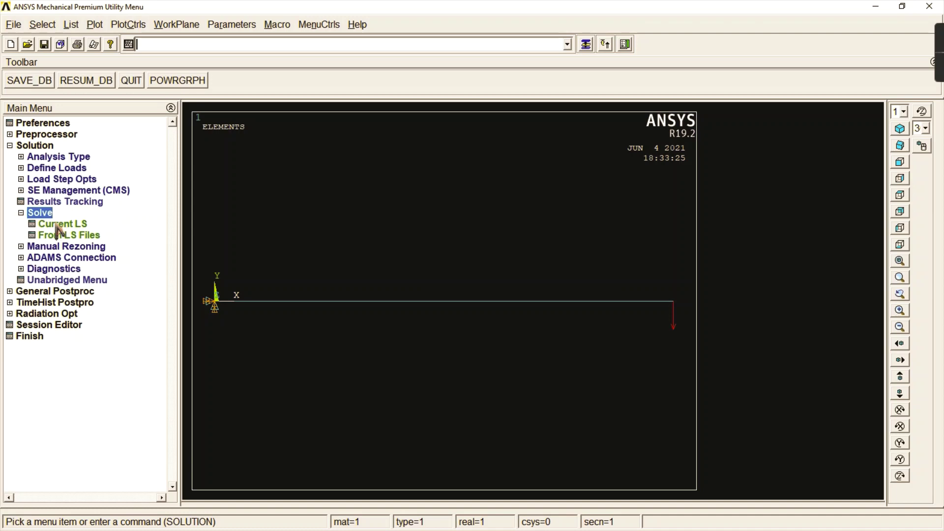
left_click(58, 224)
left_click(467, 328)
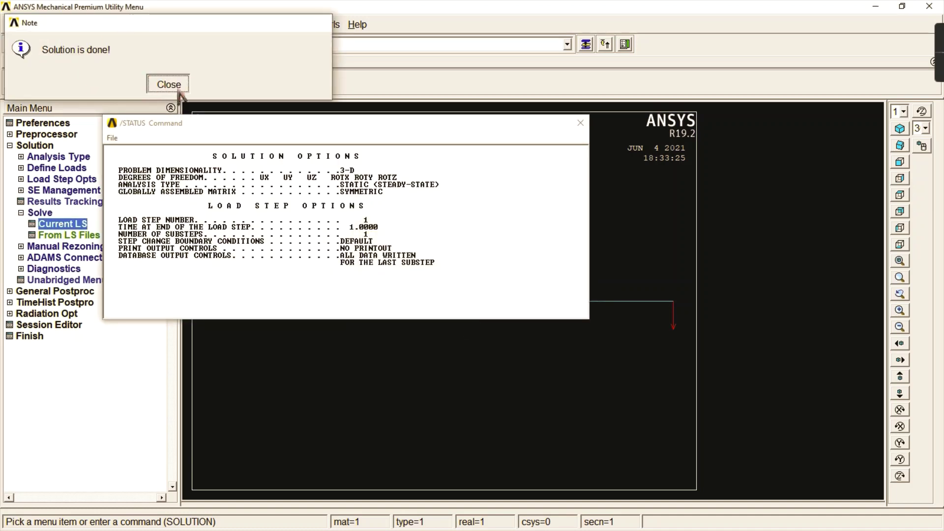
left_click(165, 83)
left_click(580, 123)
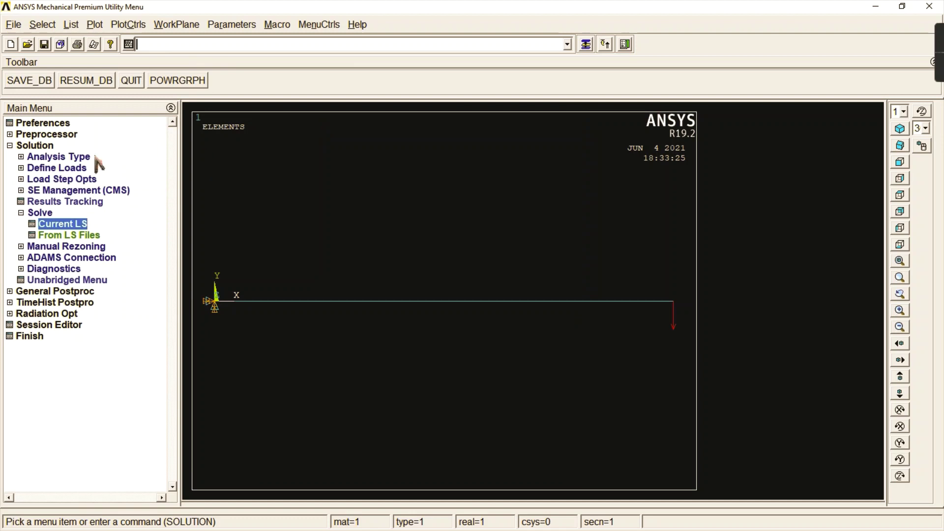
- Plot the solved beam's deformed shape together with its undeformed shape in the general postprocessor
left_click(42, 214)
left_click(36, 146)
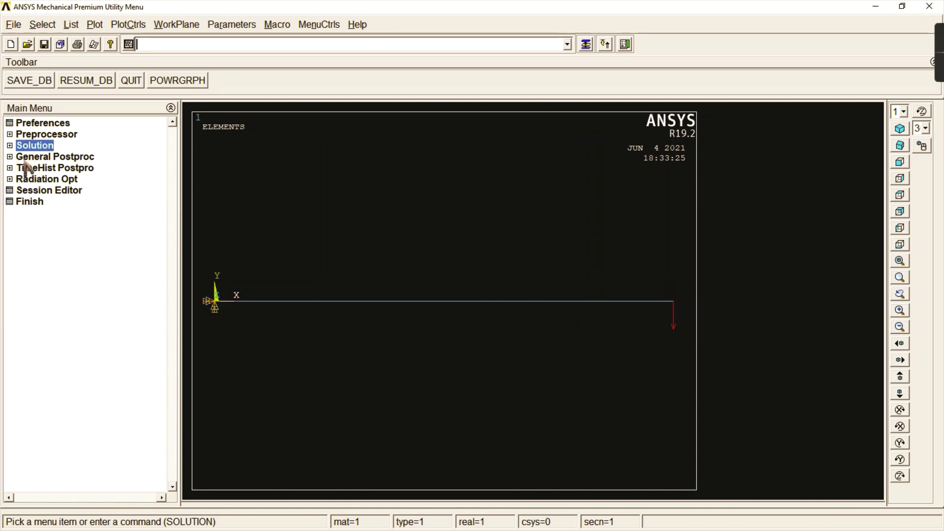
left_click(68, 157)
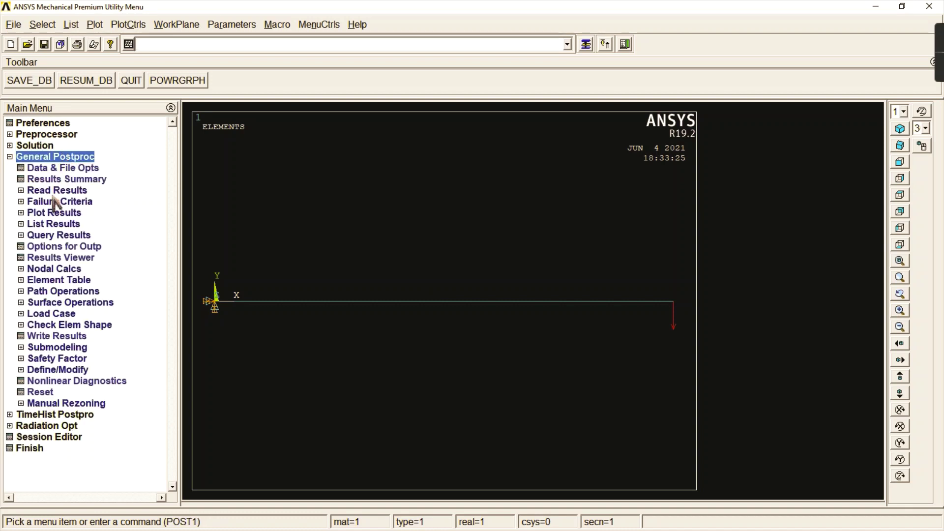
left_click(55, 215)
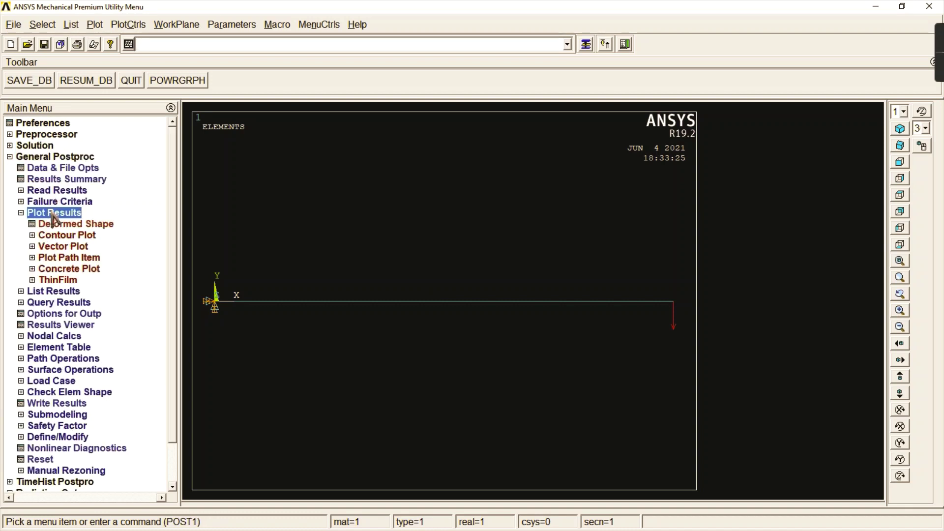
left_click(57, 226)
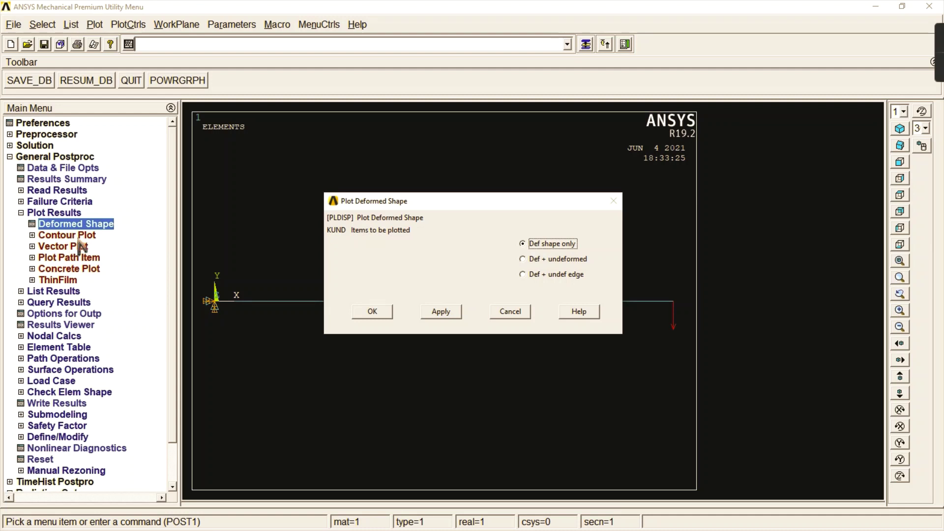
left_click(559, 259)
left_click(388, 311)
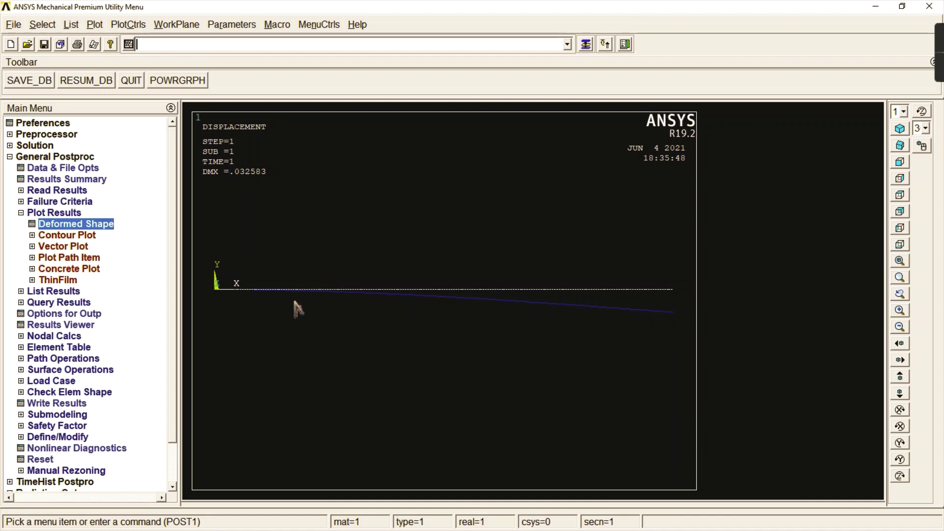
- Plot the nodal solution contour of the DOF solution's displacement vector sum, showing the deformed shape only
left_click(64, 236)
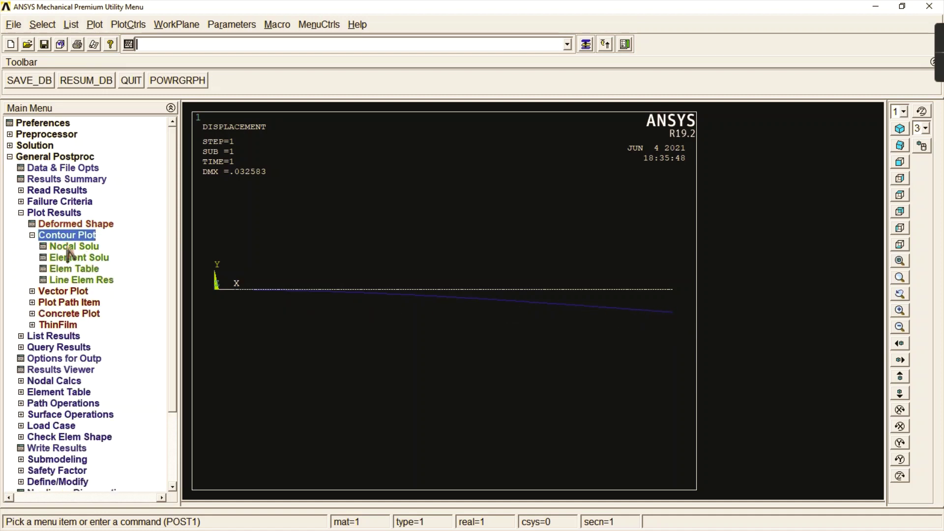
left_click(73, 246)
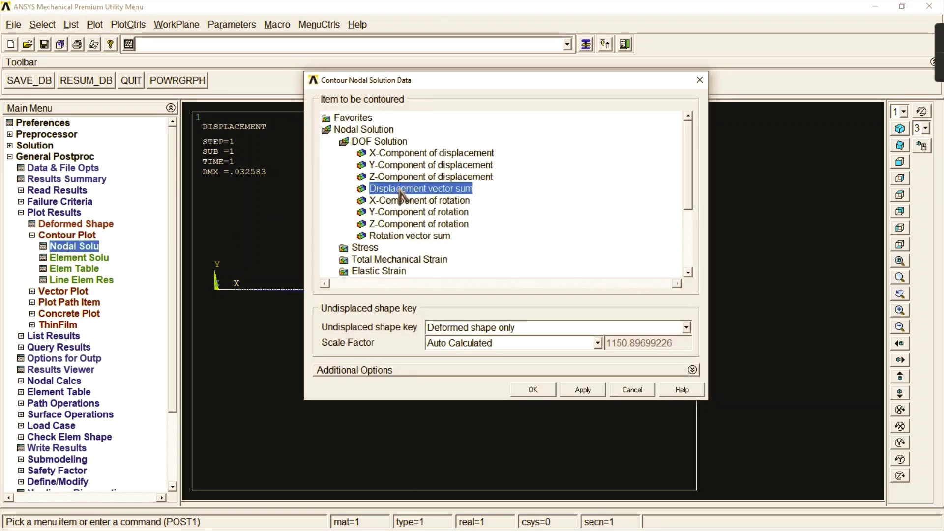
double_click(373, 143)
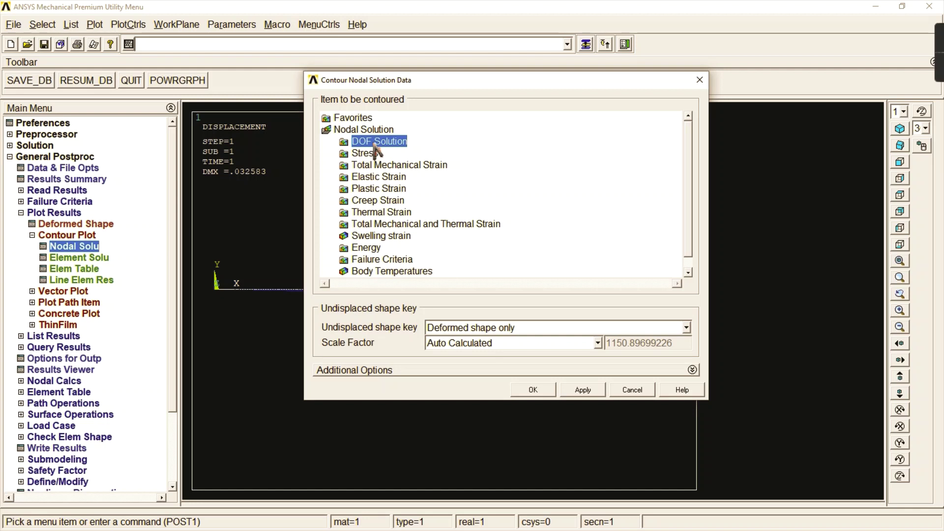
double_click(374, 144)
left_click(388, 191)
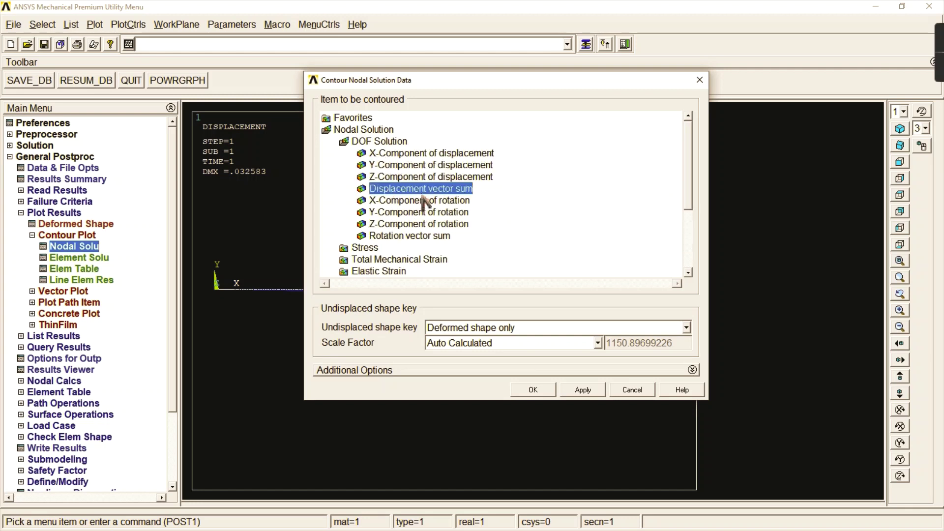
left_click(535, 390)
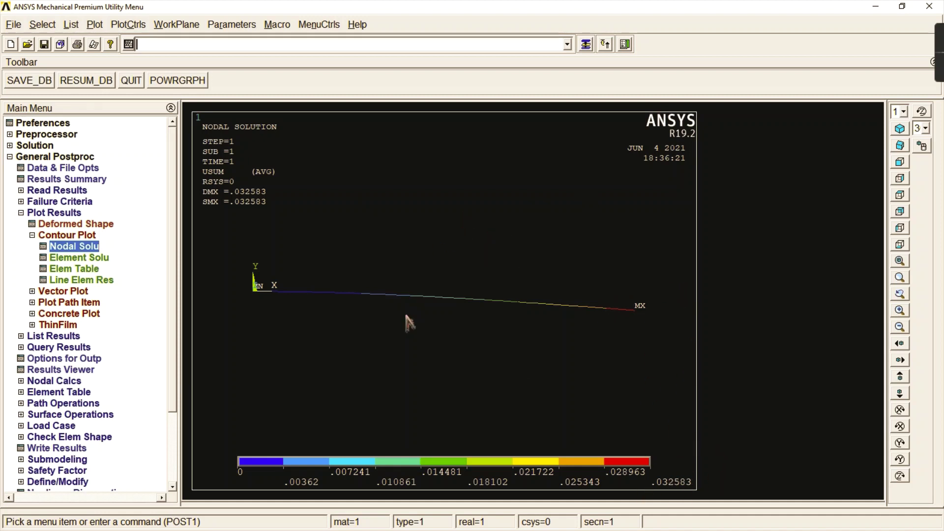
- Show the displacement contour in an oblique view with the display of element shapes based on real constants turned on
left_click(900, 129)
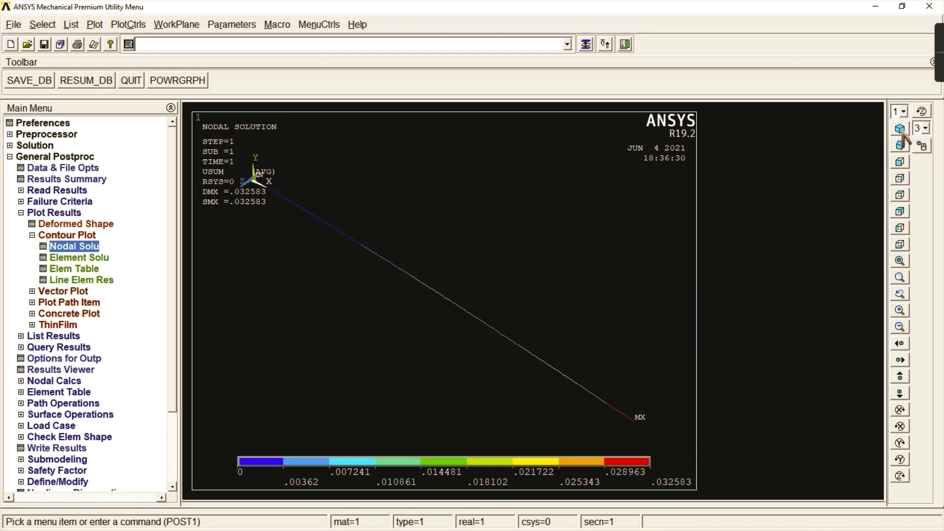
left_click(902, 145)
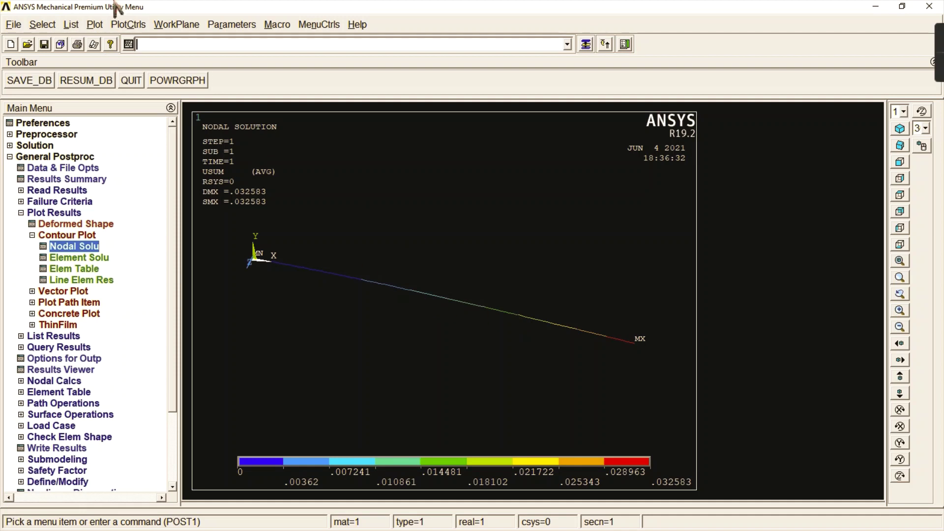
left_click(127, 25)
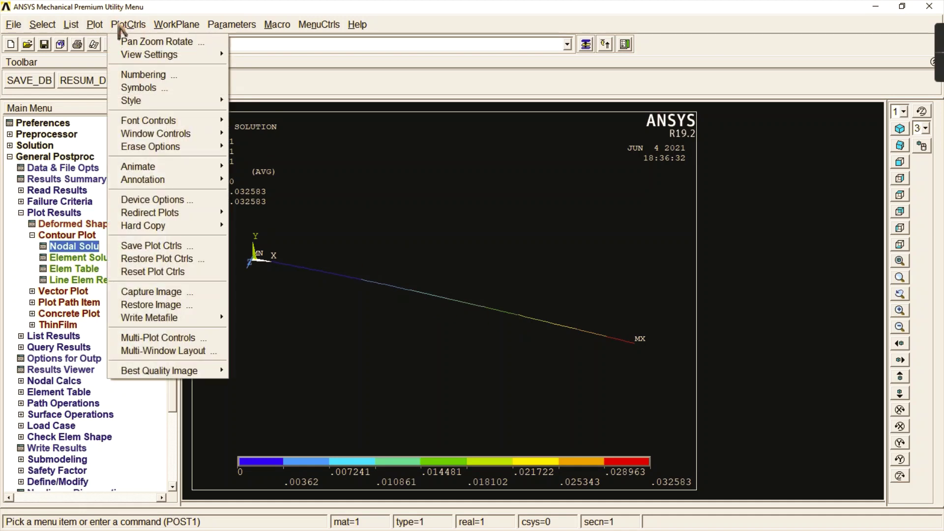
mouse_move(140, 100)
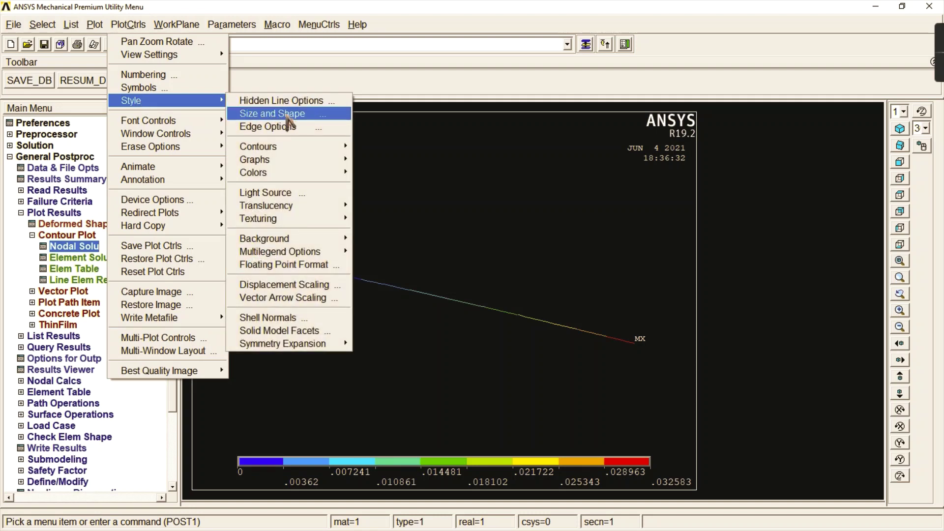
left_click(287, 116)
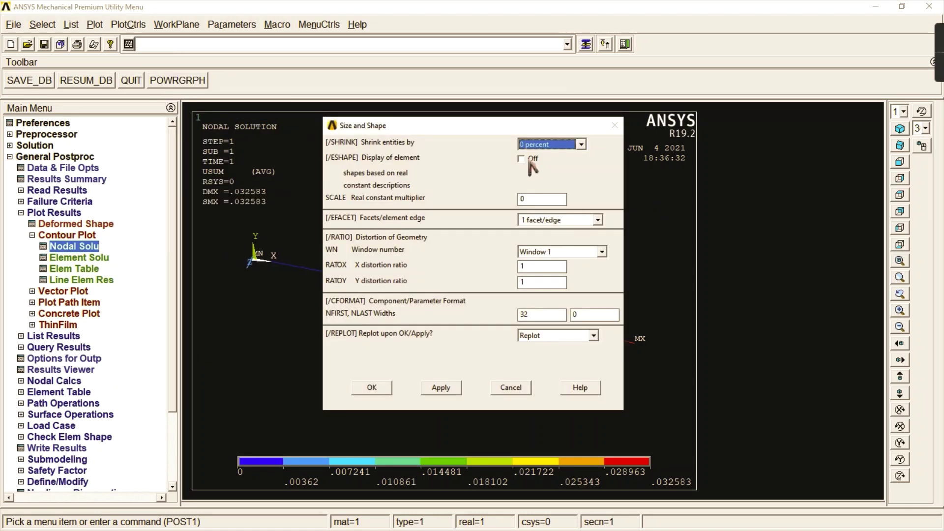
left_click(529, 160)
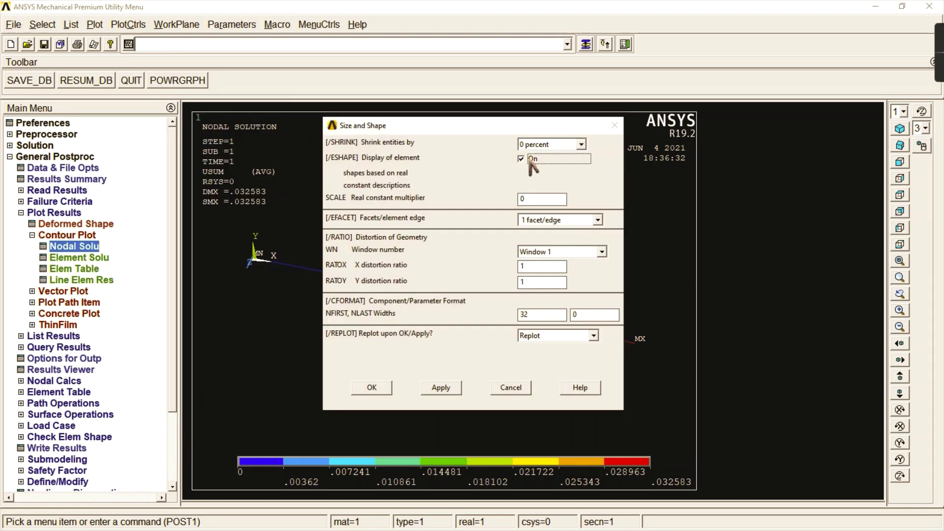
left_click(384, 389)
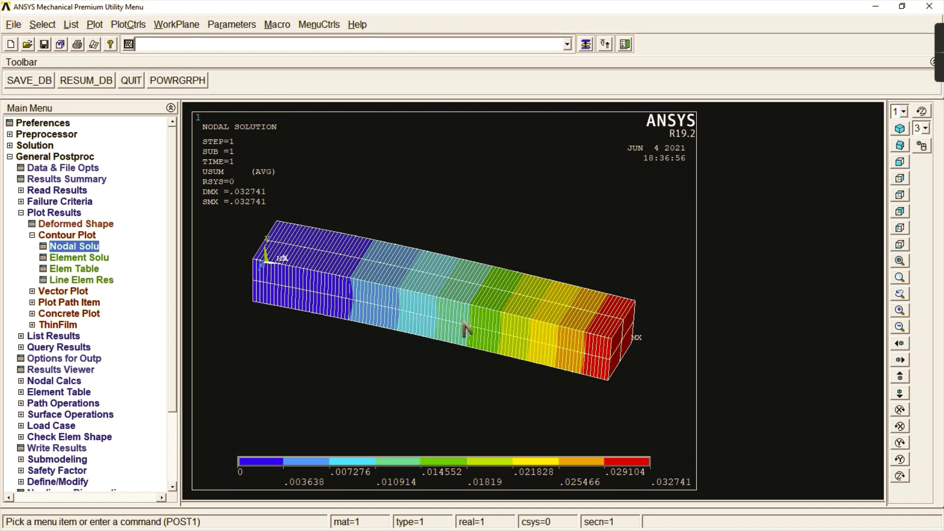
- Animate the deformed shape with the undeformed beam, using 10 frames and a 0.5 s delay, and close the animation after watching it
left_click(68, 234)
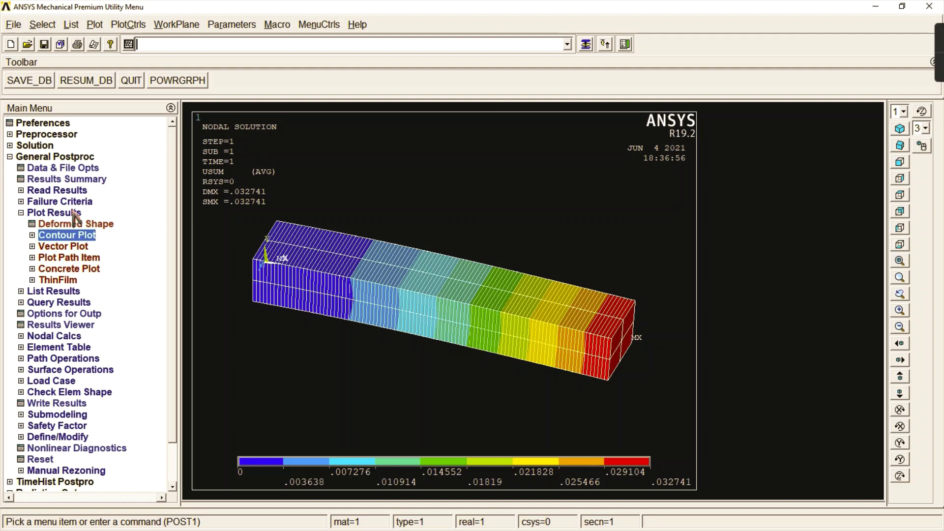
left_click(72, 213)
left_click(128, 24)
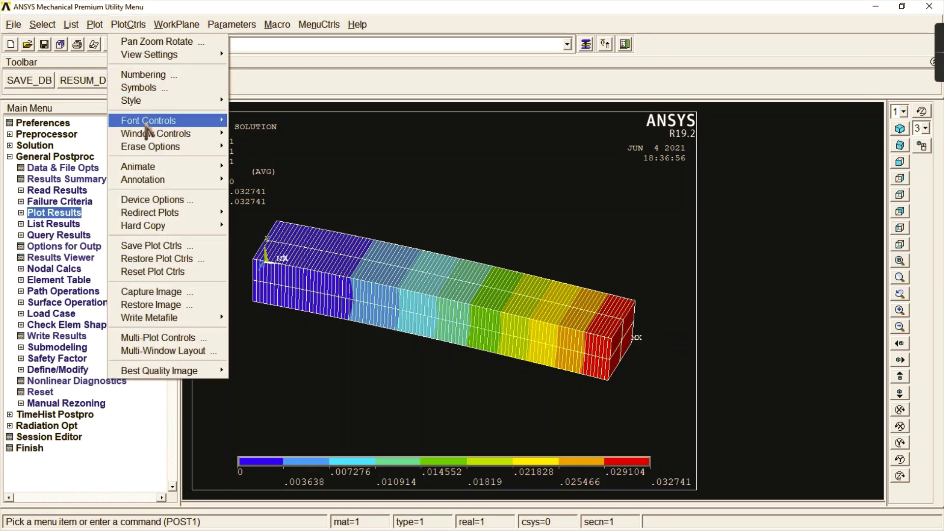
mouse_move(167, 170)
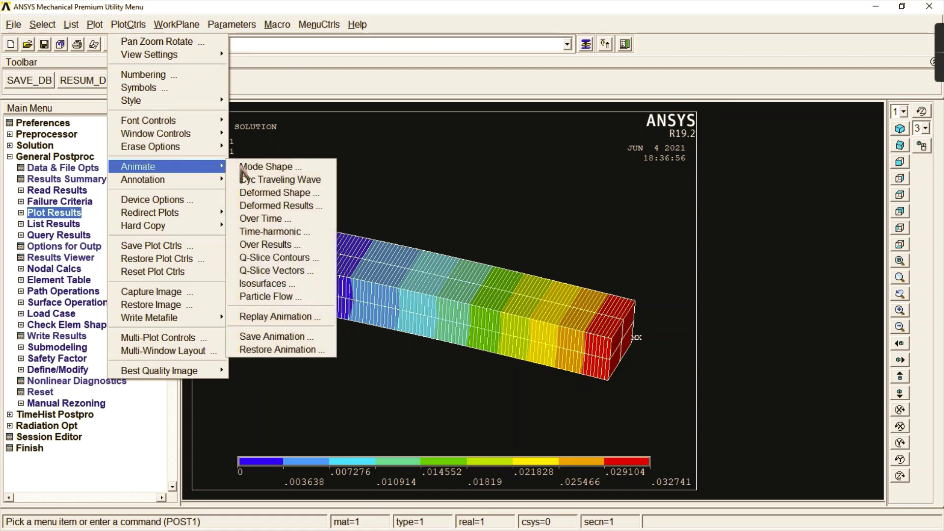
left_click(271, 194)
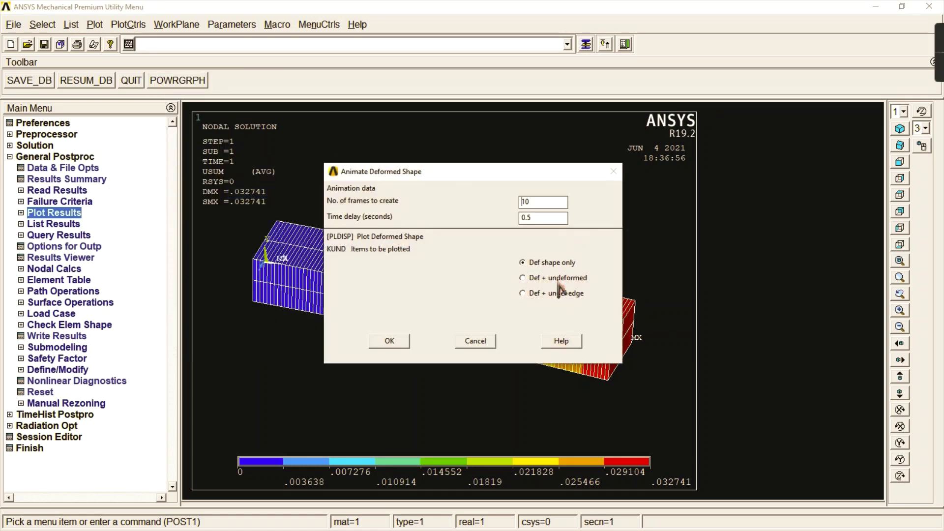
left_click(562, 279)
left_click(391, 342)
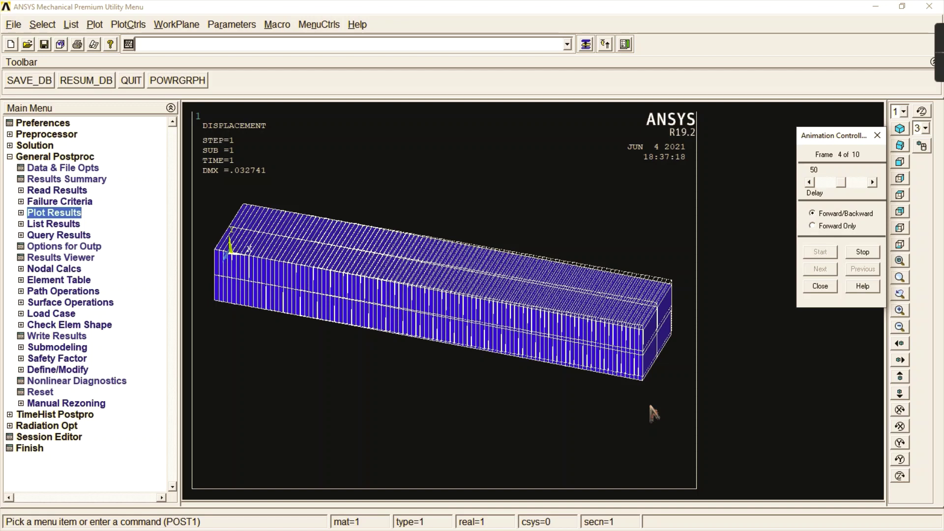
left_click(863, 252)
left_click(820, 287)
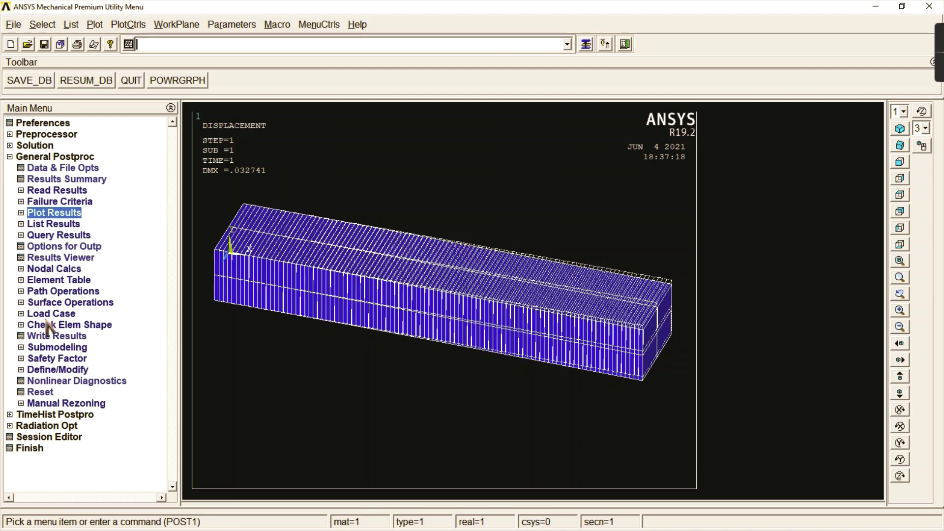
- Define an element table item by sequence number with SMISC, 3
left_click(56, 282)
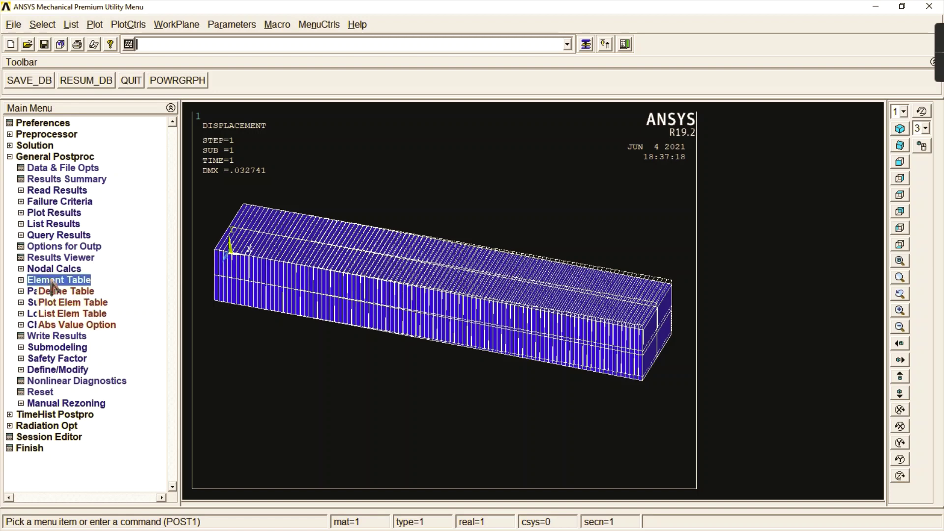
left_click(59, 292)
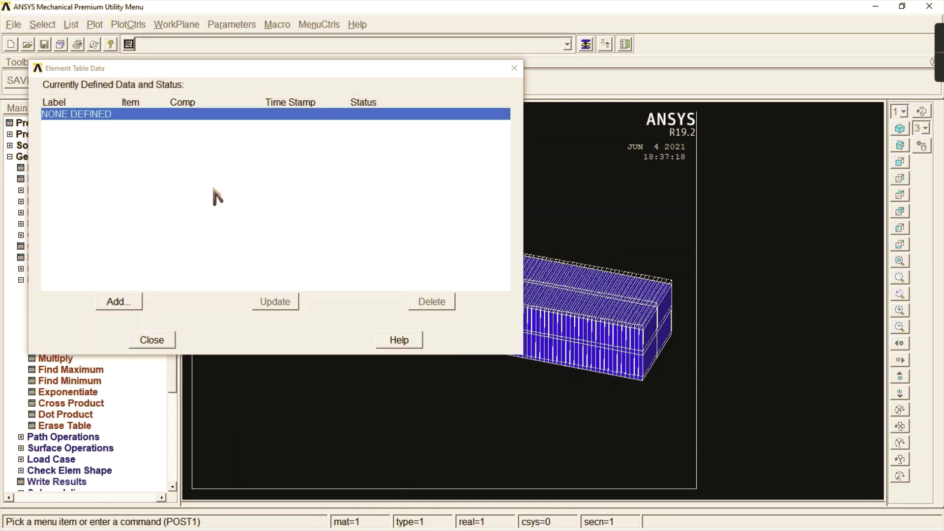
left_click(122, 304)
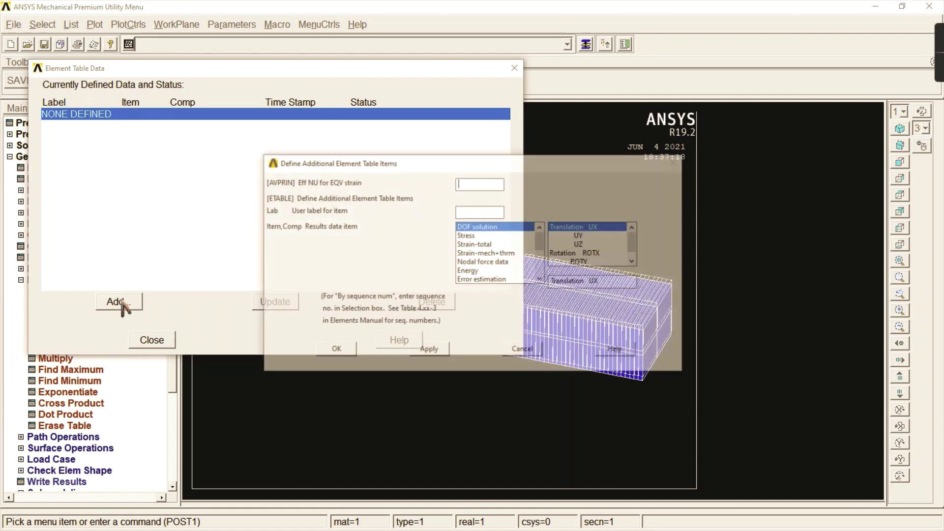
left_click_drag(546, 246, 542, 273)
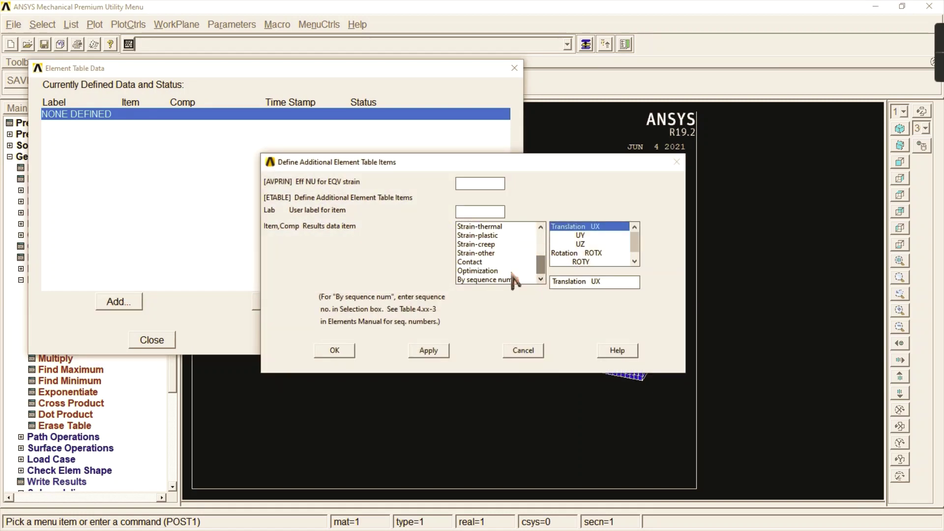
left_click(478, 280)
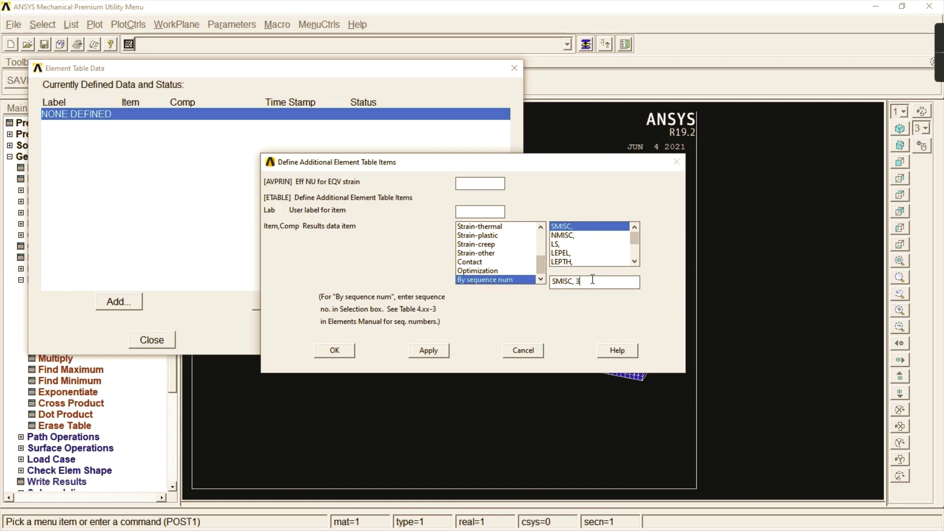
left_click(428, 351)
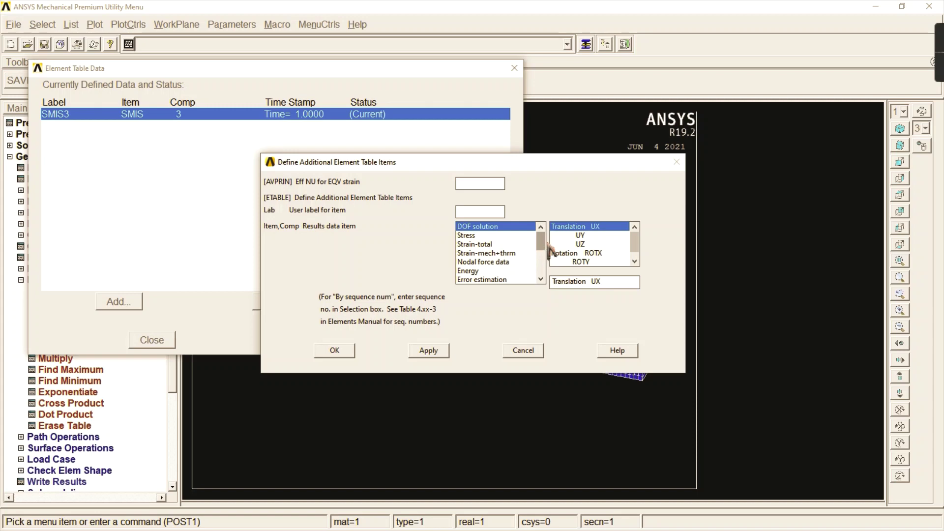
- Add three more element table items by sequence number: SMISC, 6, SMISC, 16 and SMISC, 19
left_click_drag(544, 252, 541, 274)
left_click(524, 280)
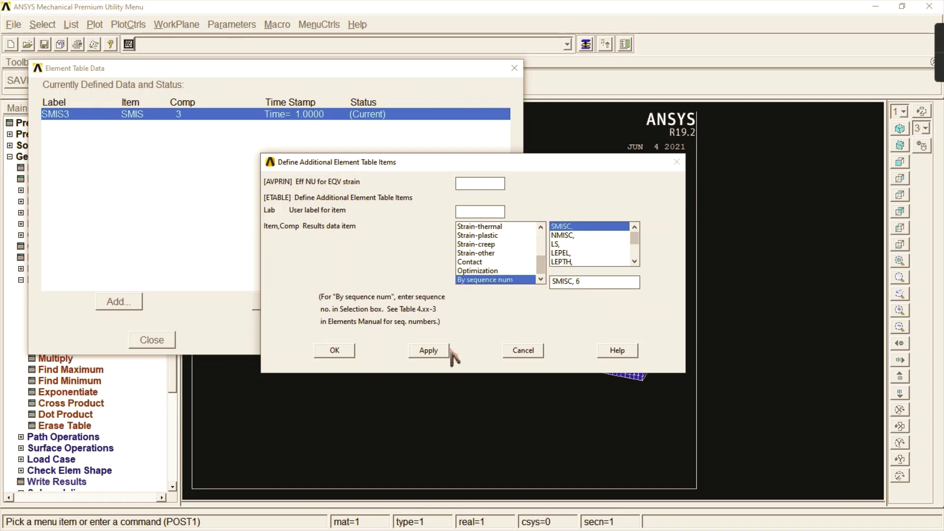
left_click(429, 350)
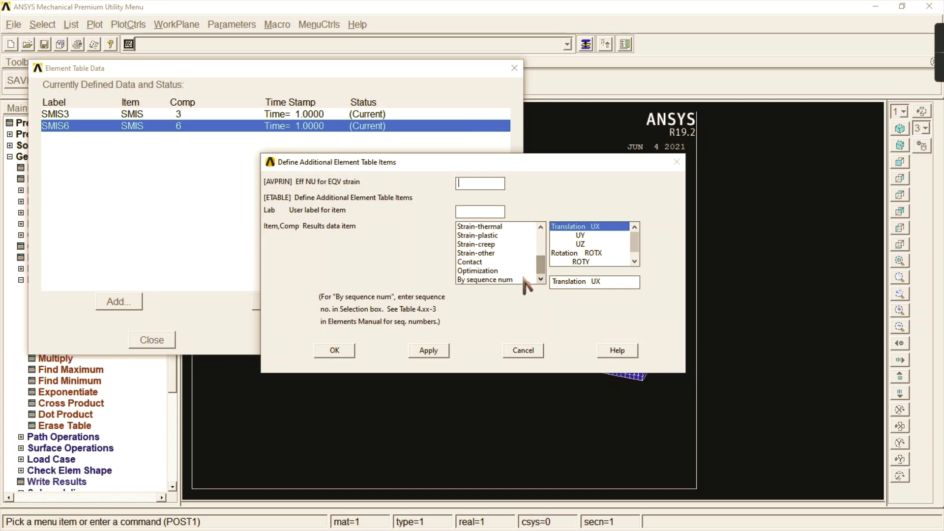
left_click(525, 280)
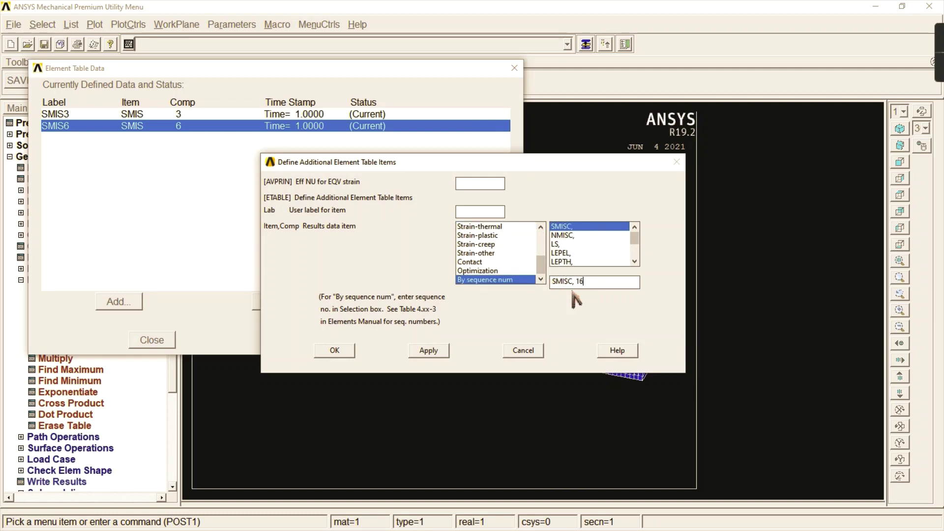
left_click(434, 352)
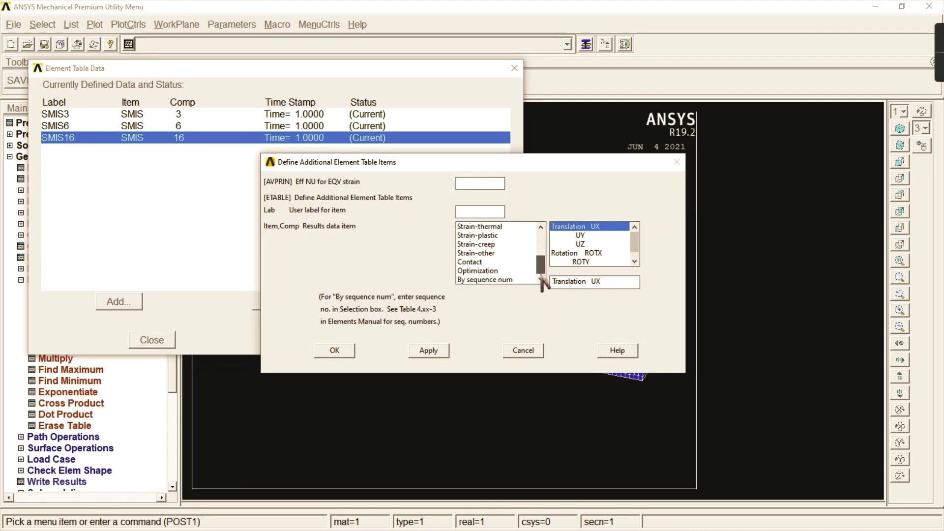
left_click(524, 279)
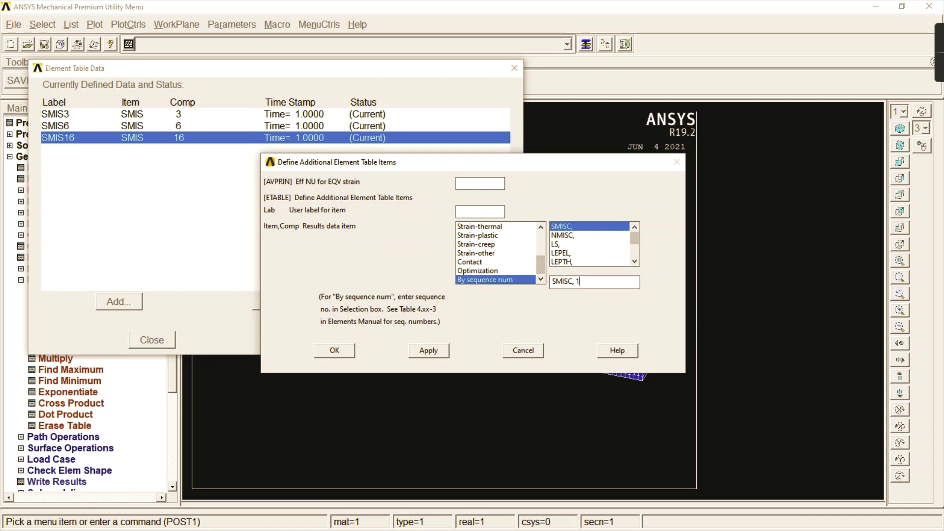
left_click(345, 352)
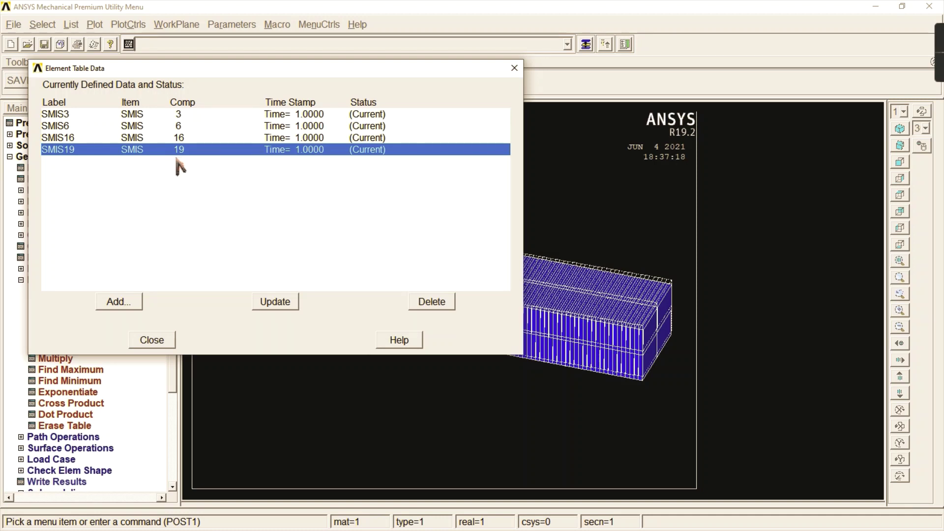
- Review the four defined element table items and their sequence numbers
left_click(183, 113)
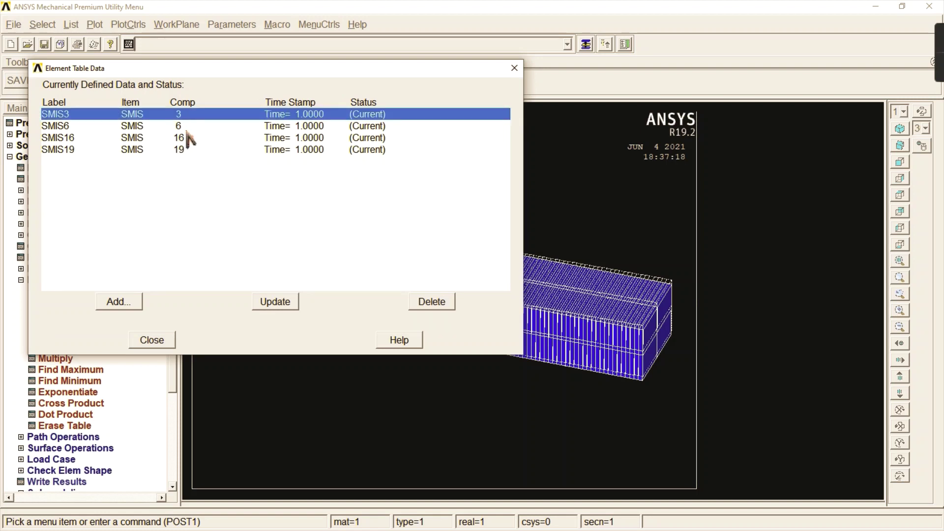
left_click(186, 137)
left_click(189, 124)
left_click(191, 148)
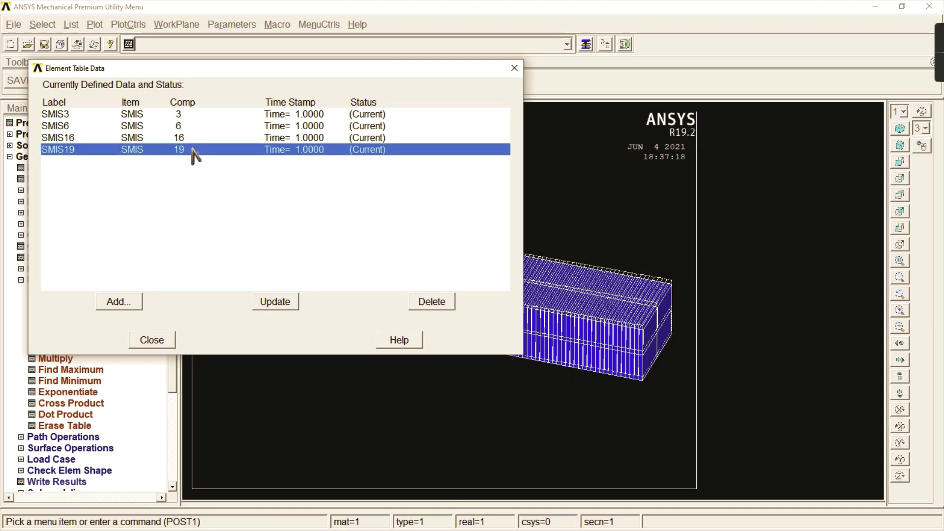
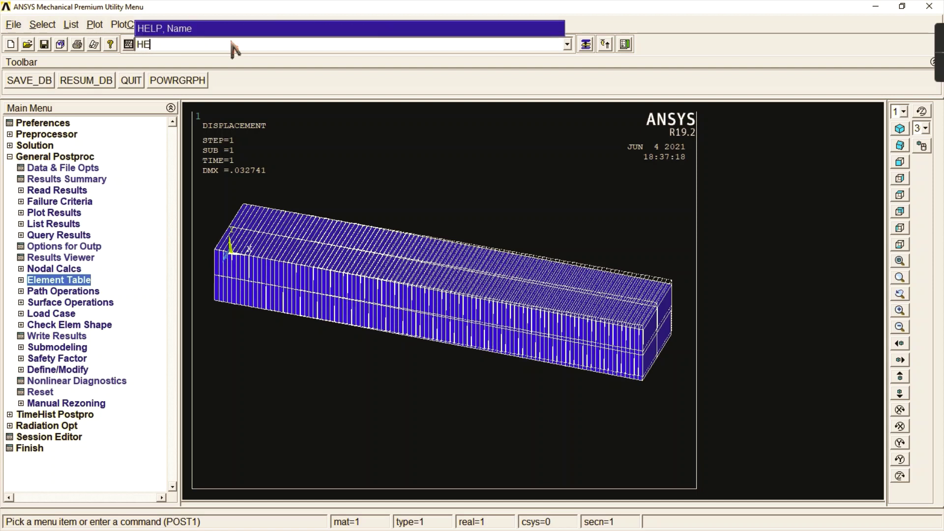
- Run the command HELP,BEAM188 and switch to the browser showing the element's help page
type("P,M")
key("BackSpace")
type("BEAM189")
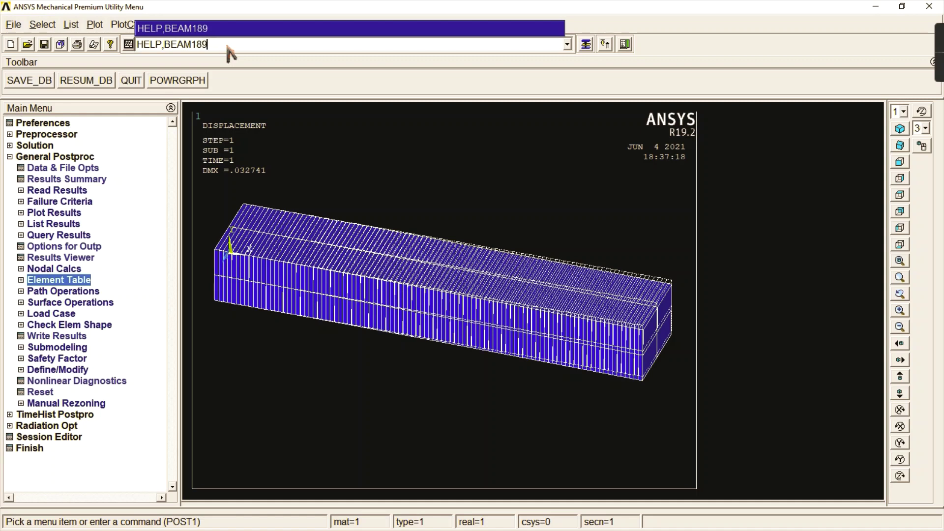
key("BackSpace")
type("8")
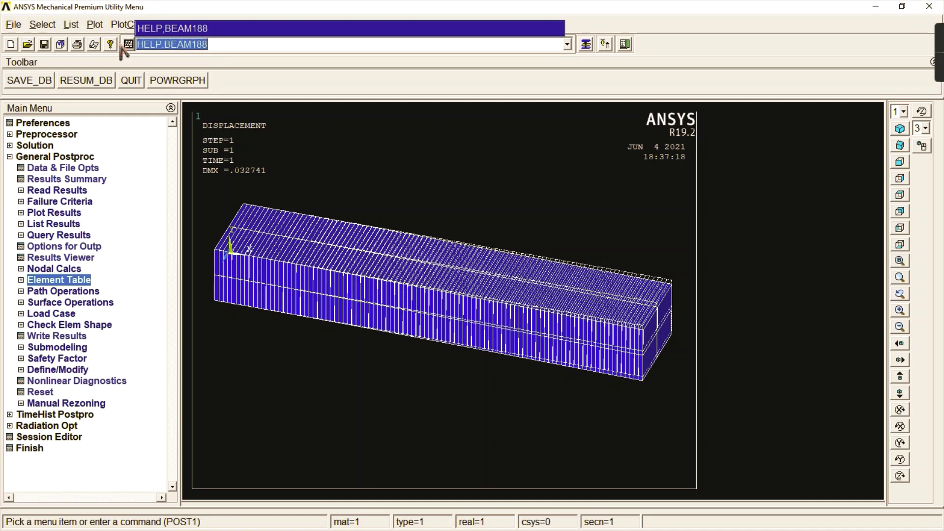
key("Return")
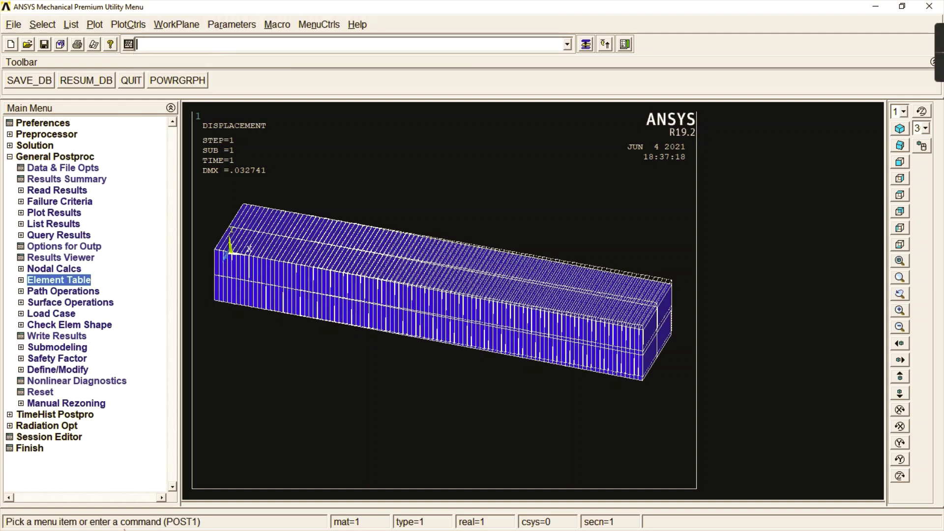
key("super")
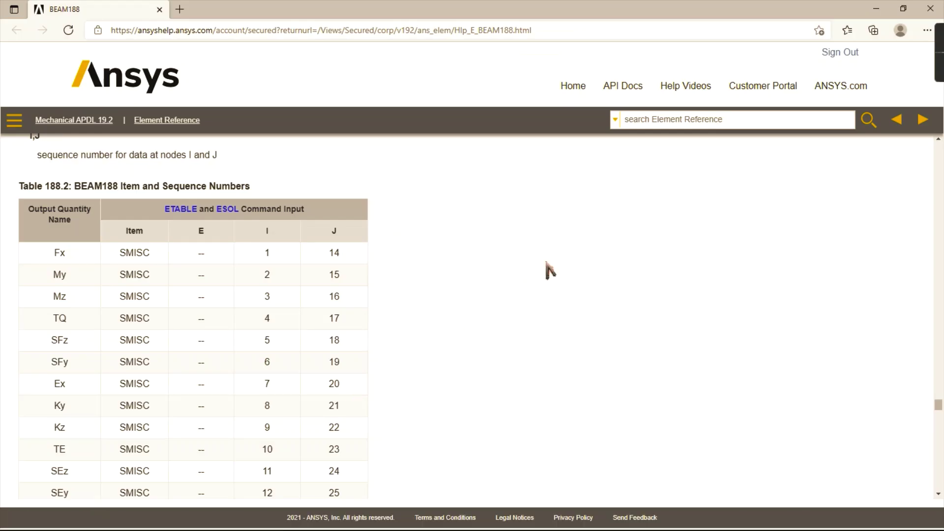
- Look through the BEAM188 help page from the element description down to Table 188.2 with item and sequence numbers
left_click_drag(938, 404, 939, 147)
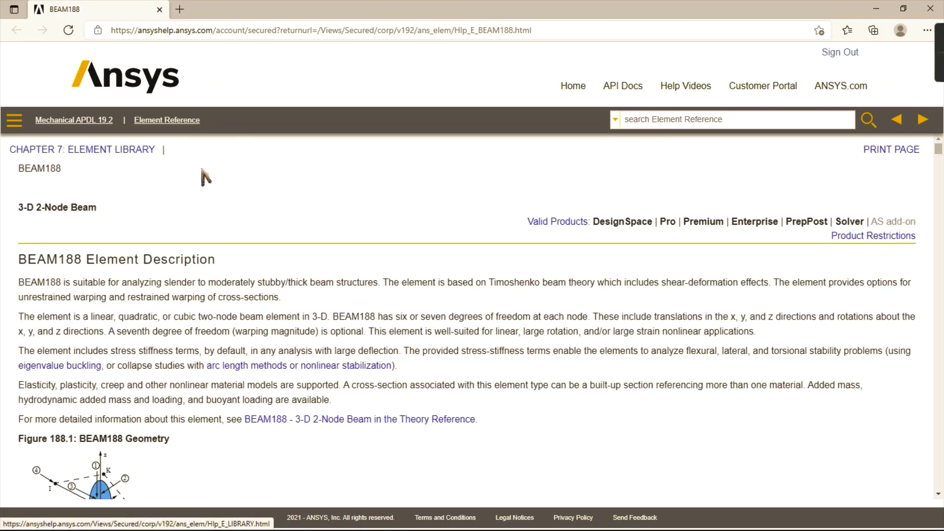
left_click_drag(29, 259, 223, 265)
left_click(70, 264)
double_click(25, 260)
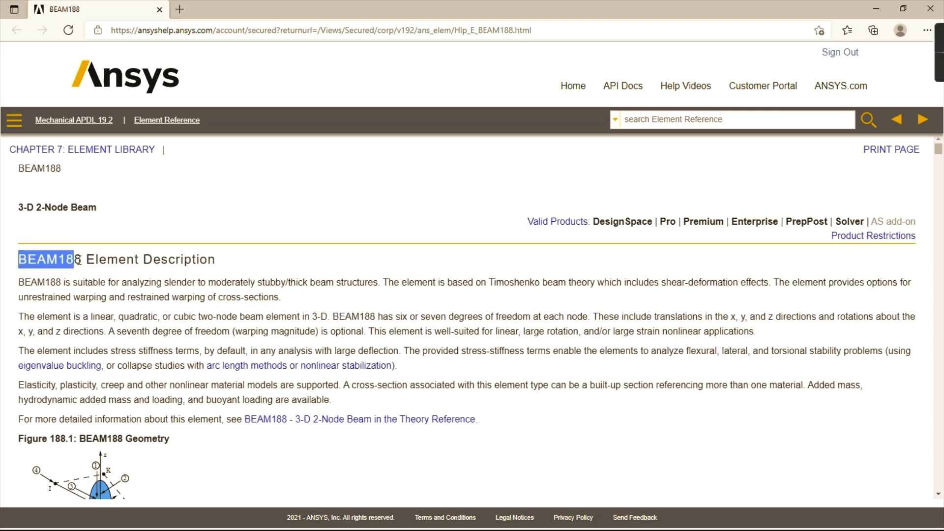
scroll(155, 266, "down", 4)
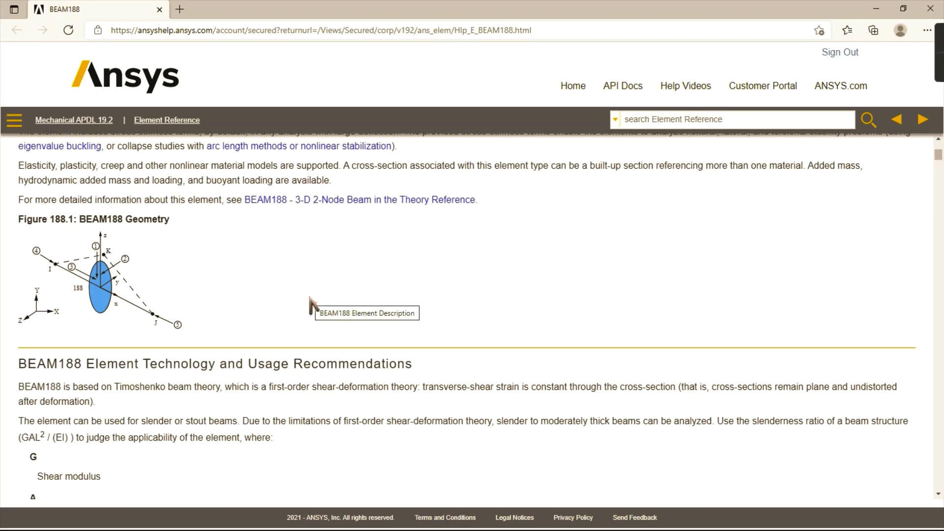
scroll(310, 298, "down", 15)
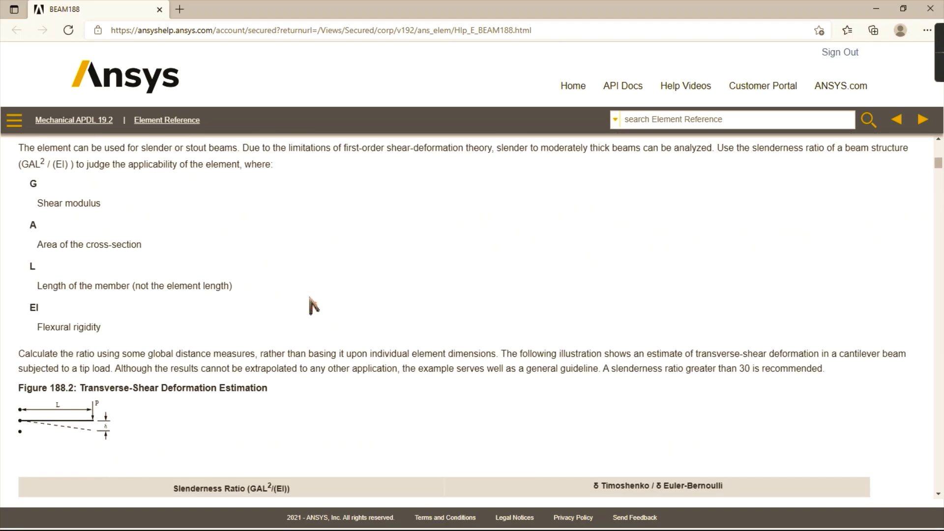
scroll(310, 295, "down", 20)
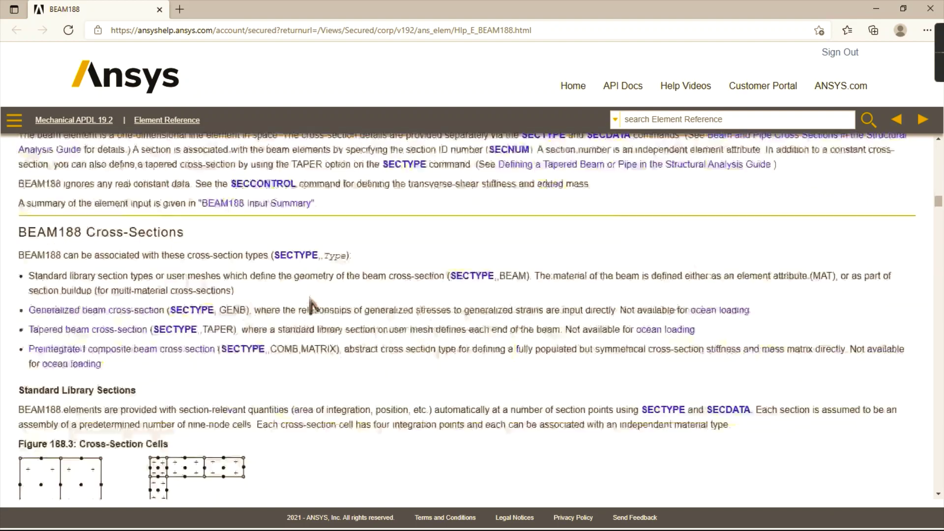
scroll(311, 298, "down", 20)
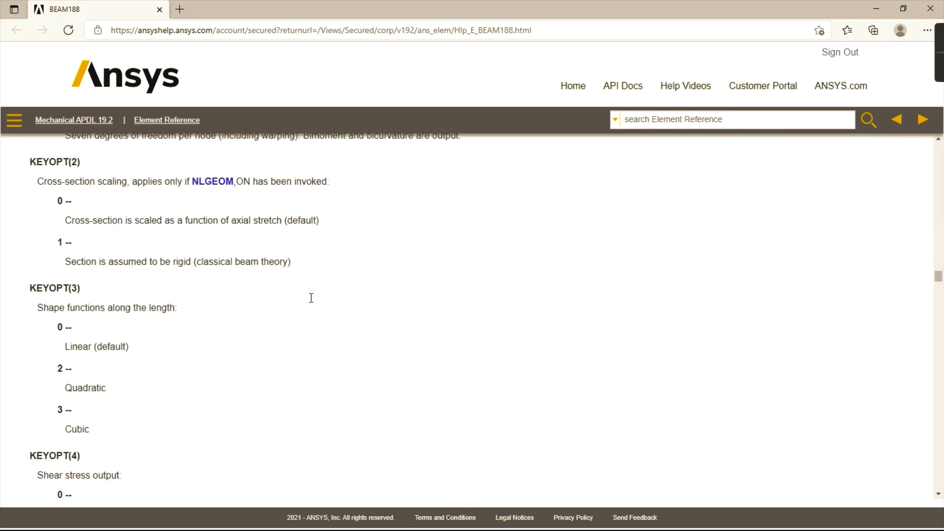
scroll(311, 298, "down", 20)
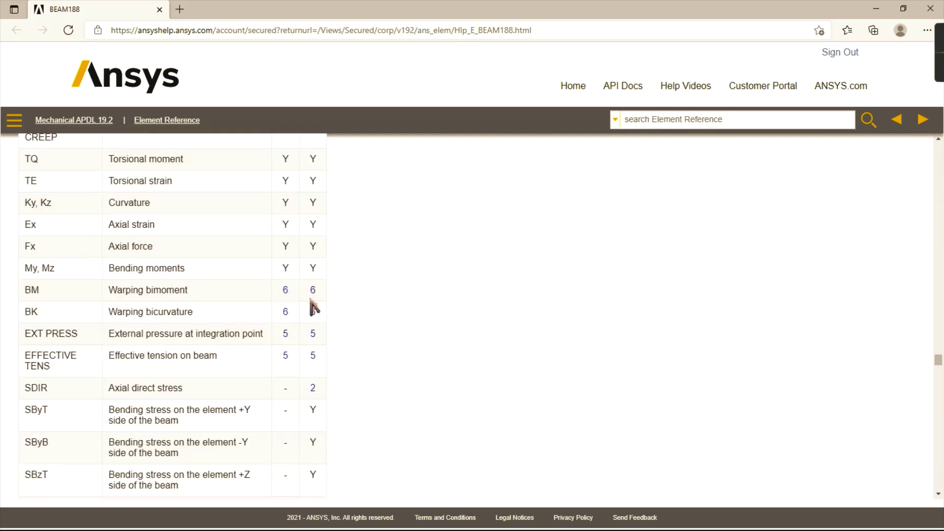
scroll(311, 298, "down", 10)
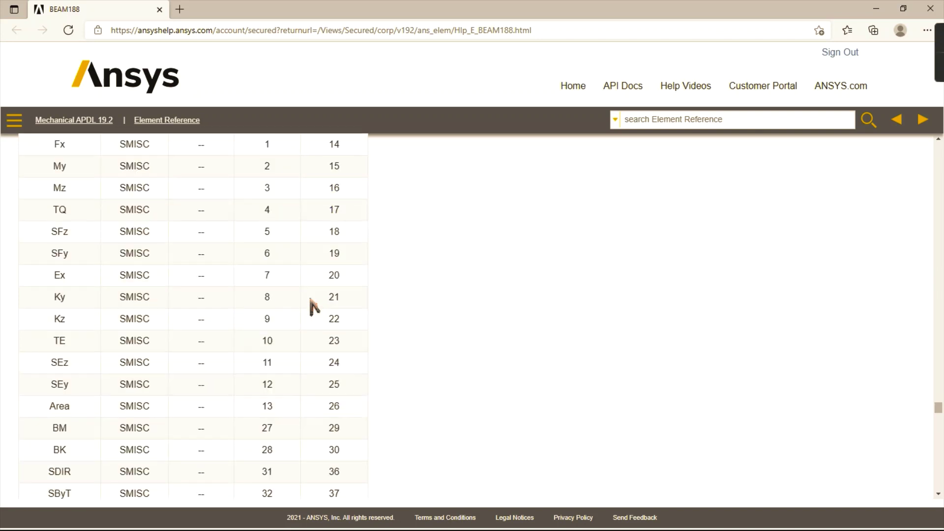
scroll(311, 305, "up", 2)
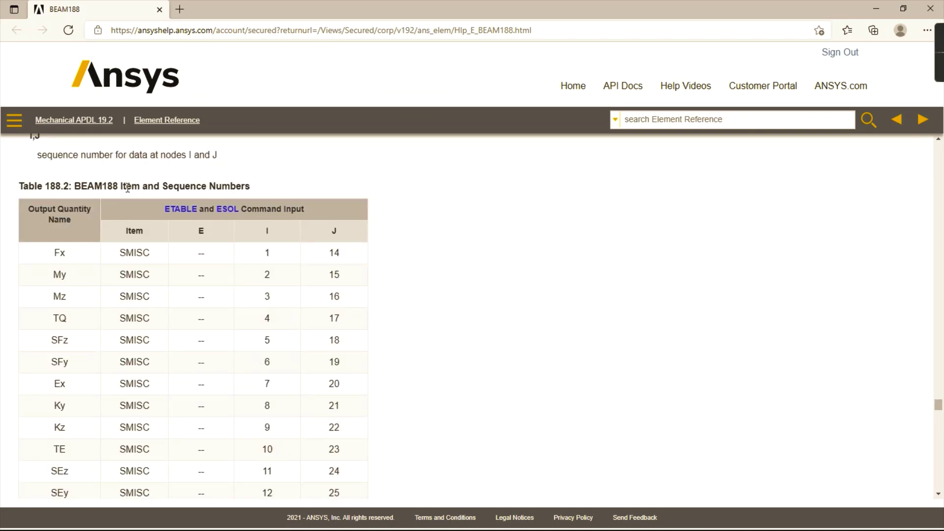
- Examine the title, the Mz entries and the node I and J columns of Table 188.2
left_click_drag(140, 187, 295, 189)
left_click_drag(99, 292, 175, 305)
left_click(263, 305)
double_click(267, 296)
left_click_drag(333, 297, 352, 305)
left_click(266, 234)
left_click_drag(266, 234, 341, 238)
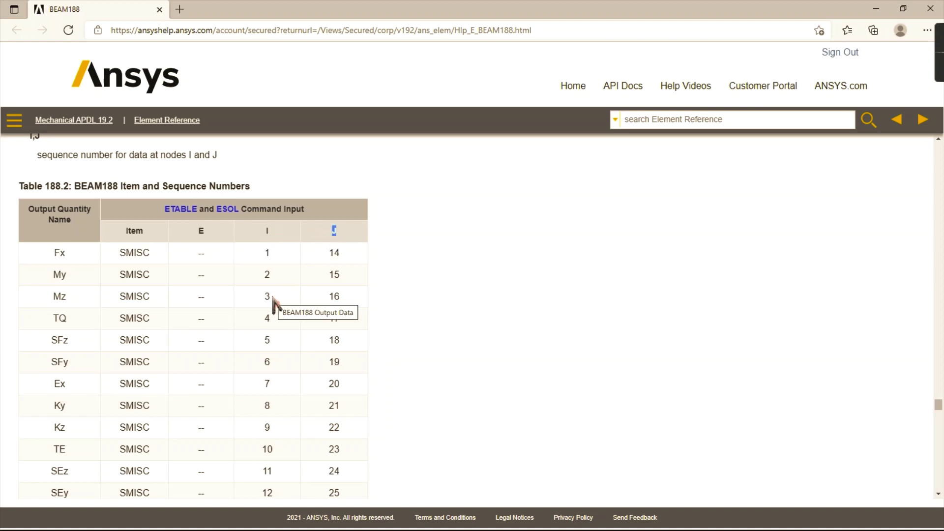
- Compare the SMISC sequence numbers of the Mz and SFy rows at nodes I and J
left_click(55, 296)
left_click_drag(55, 296, 348, 298)
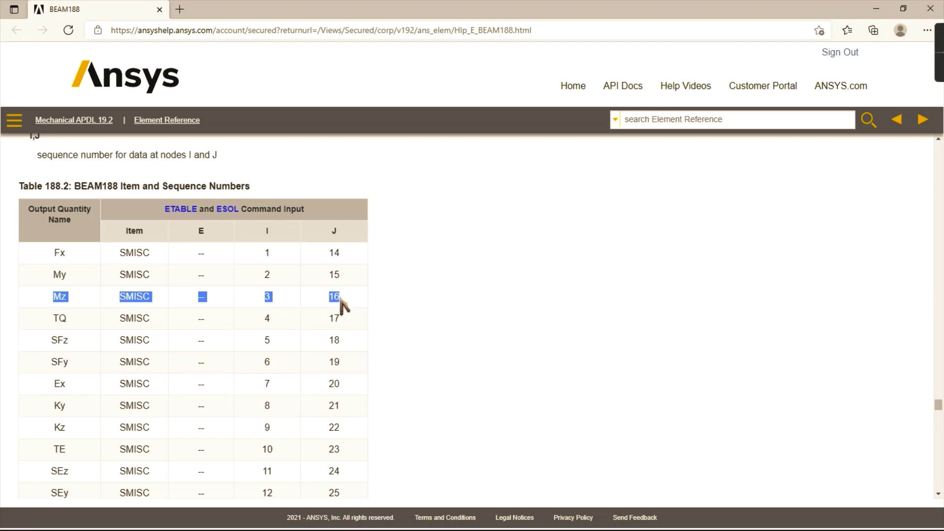
left_click(343, 304)
left_click_drag(54, 363, 337, 365)
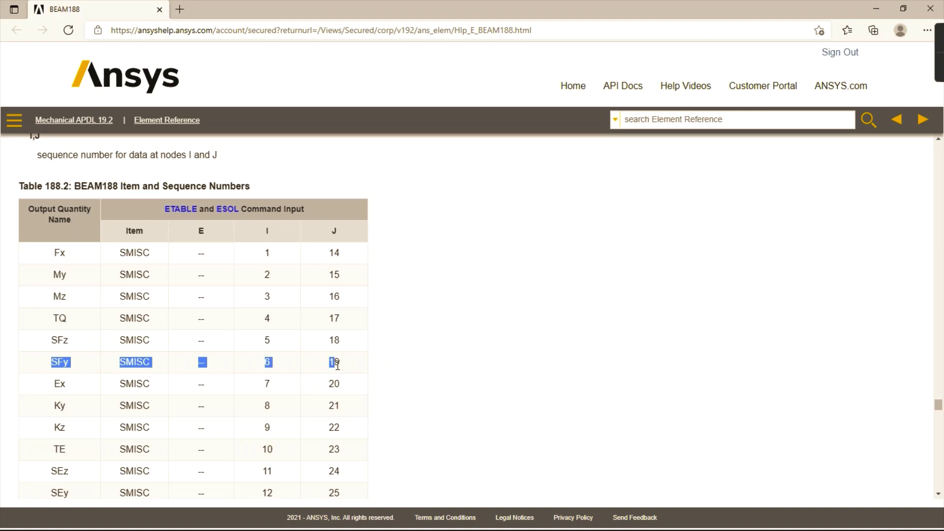
left_click(276, 374)
left_click_drag(343, 369, 249, 369)
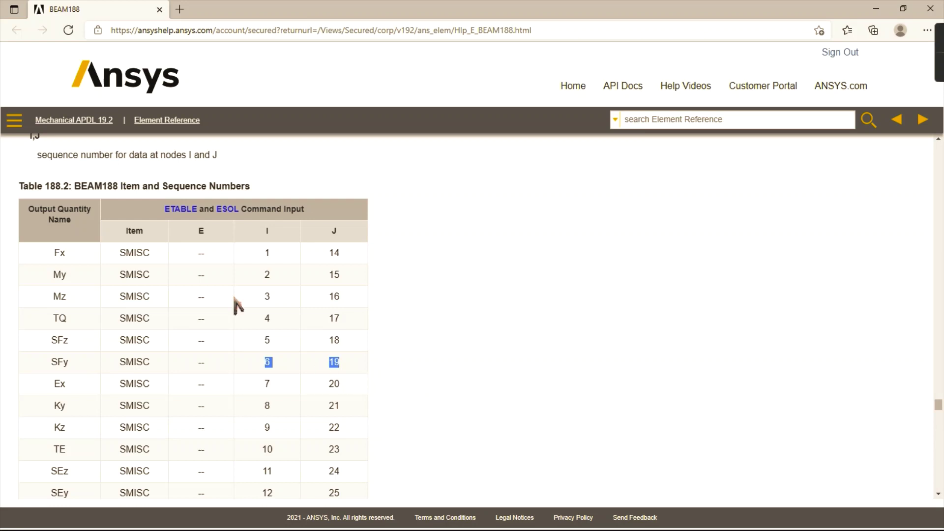
- Return to ANSYS, check the defined element table items against the help table, and close the list
left_click(876, 9)
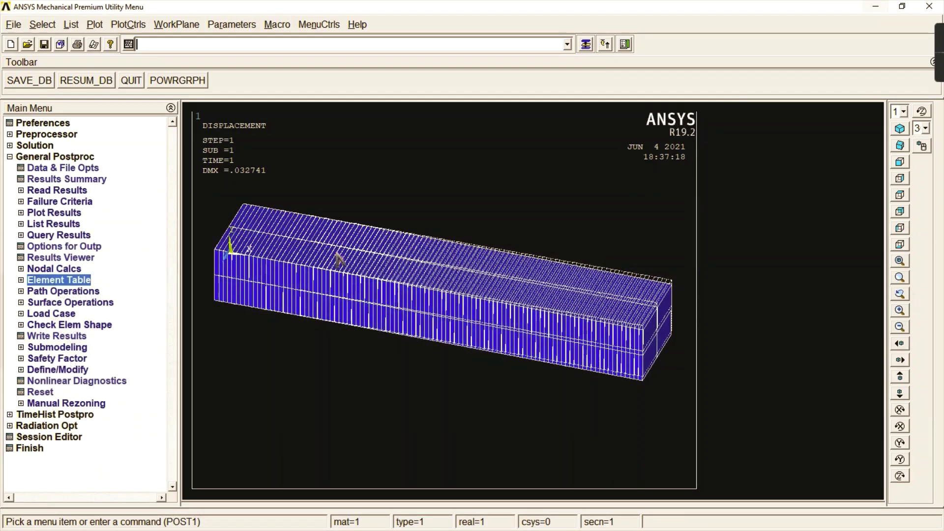
left_click(58, 283)
left_click(81, 291)
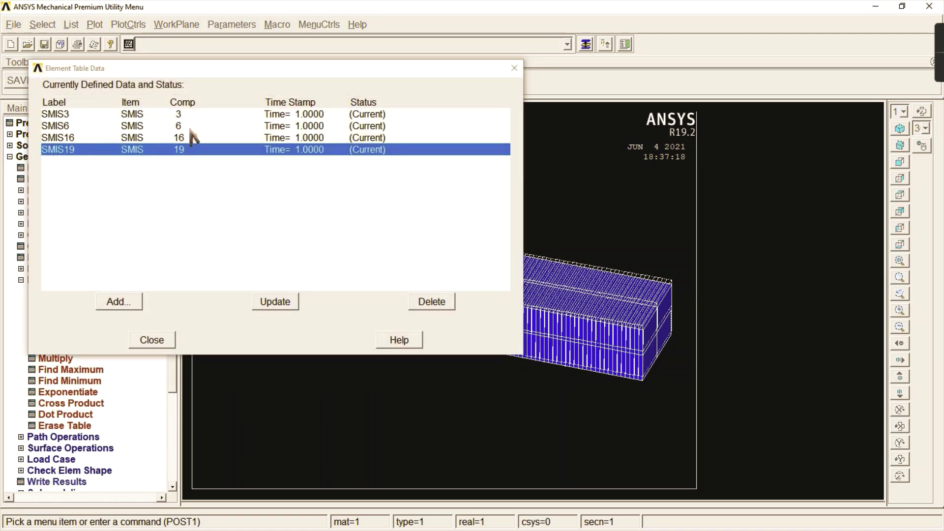
left_click(167, 339)
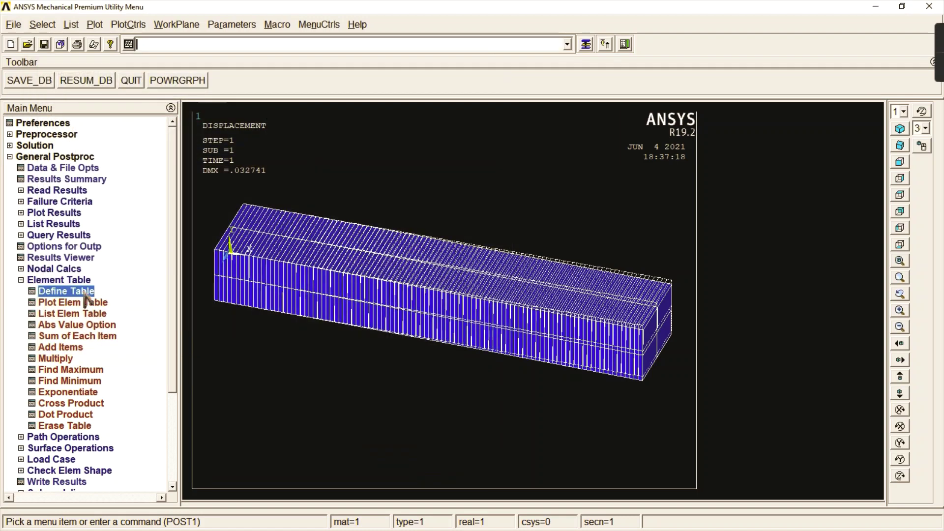
- Plot the nodal solution contour of the displacement vector sum with the deformed shape only
left_click(71, 271)
left_click(73, 272)
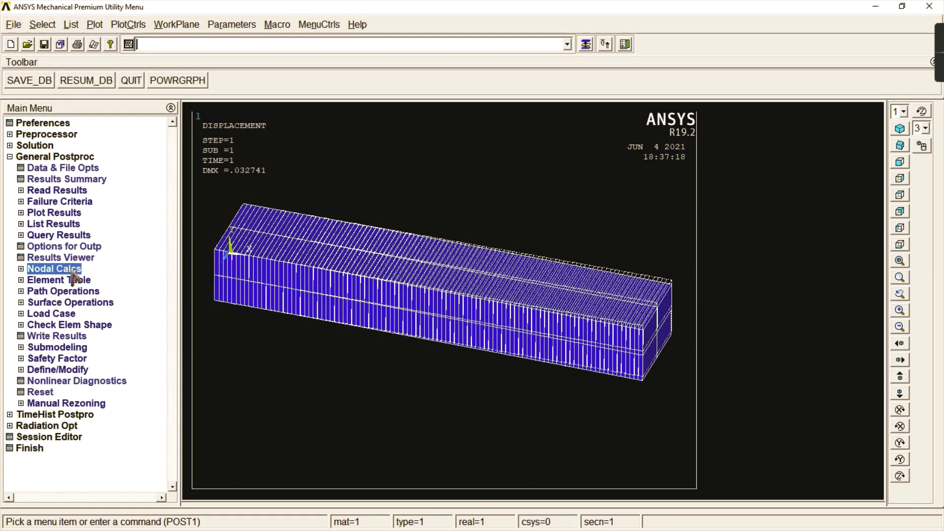
left_click(44, 213)
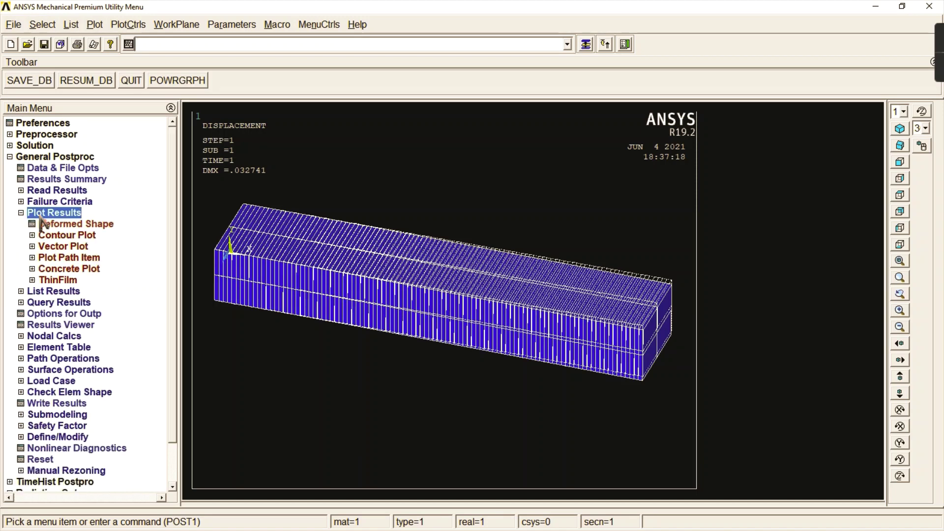
left_click(59, 235)
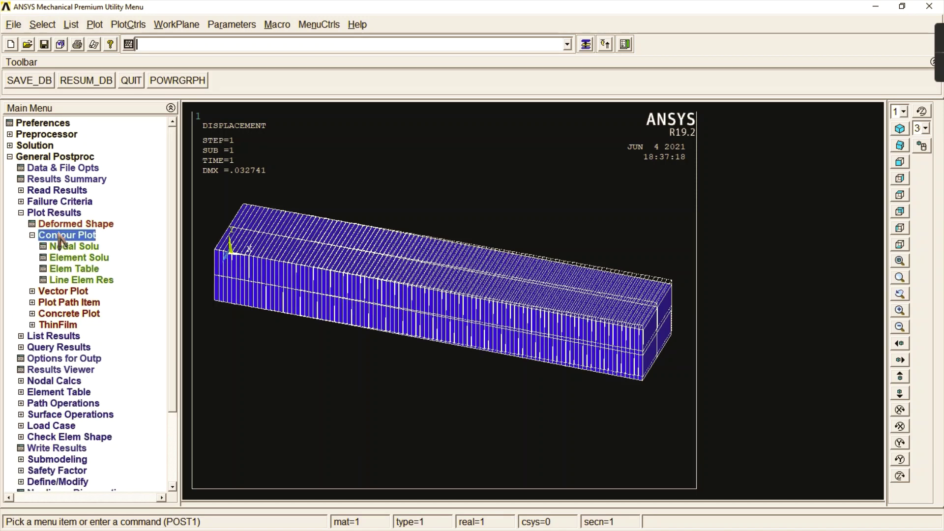
left_click(70, 246)
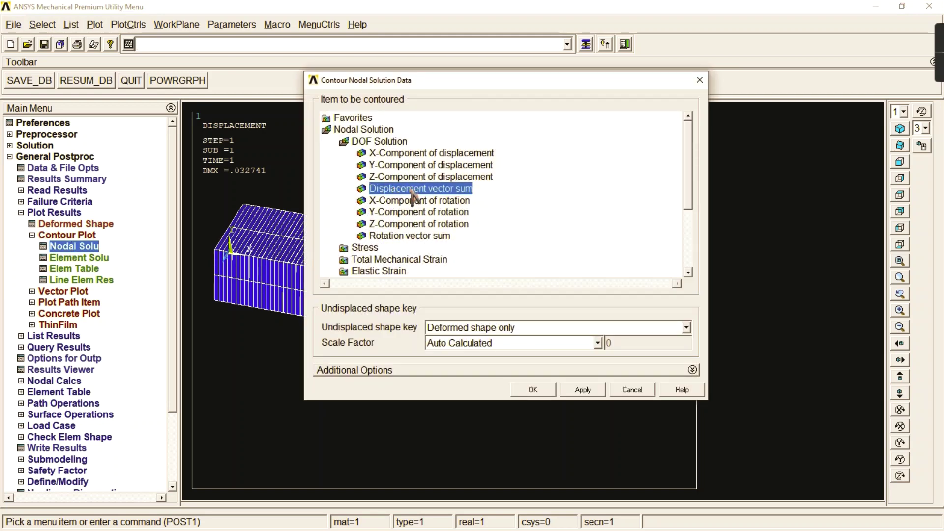
left_click(534, 389)
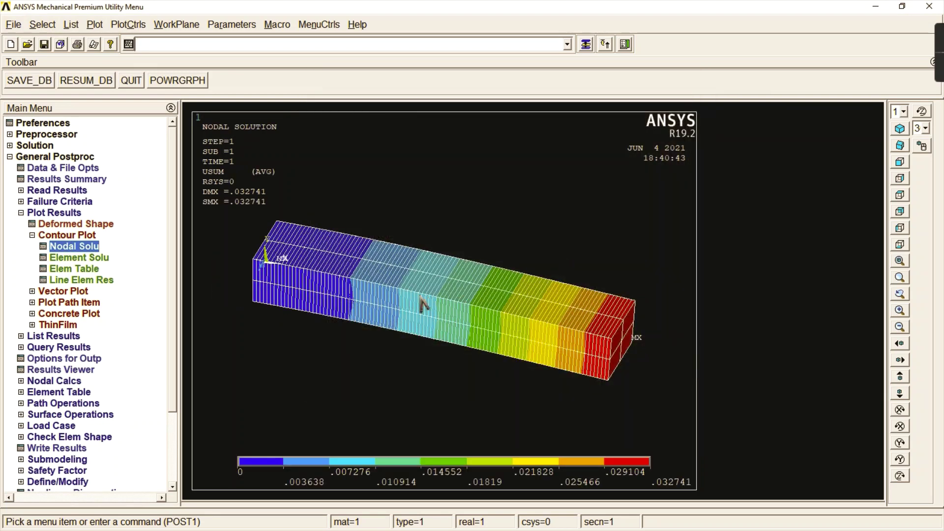
- Plot the line element results with SMIS3 at node I and SMIS16 at node J on the undeformed shape, in front view
left_click(78, 280)
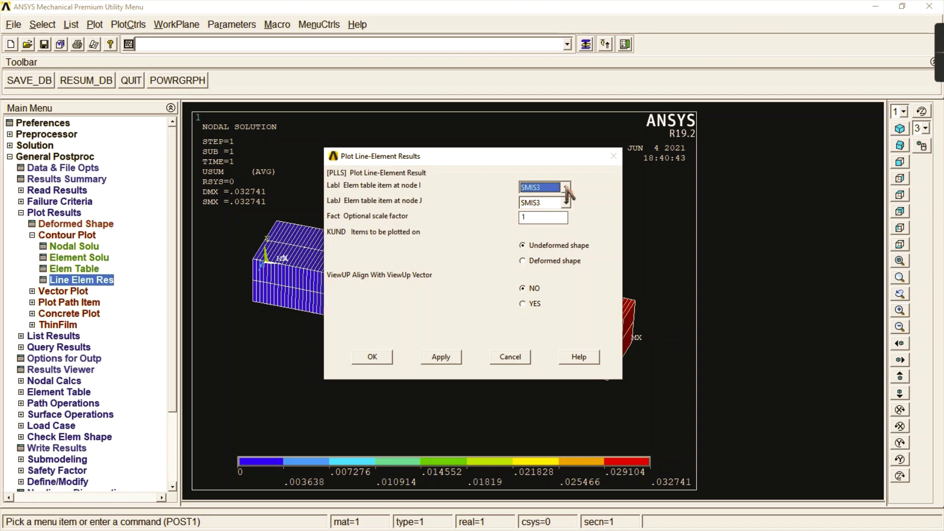
left_click(565, 202)
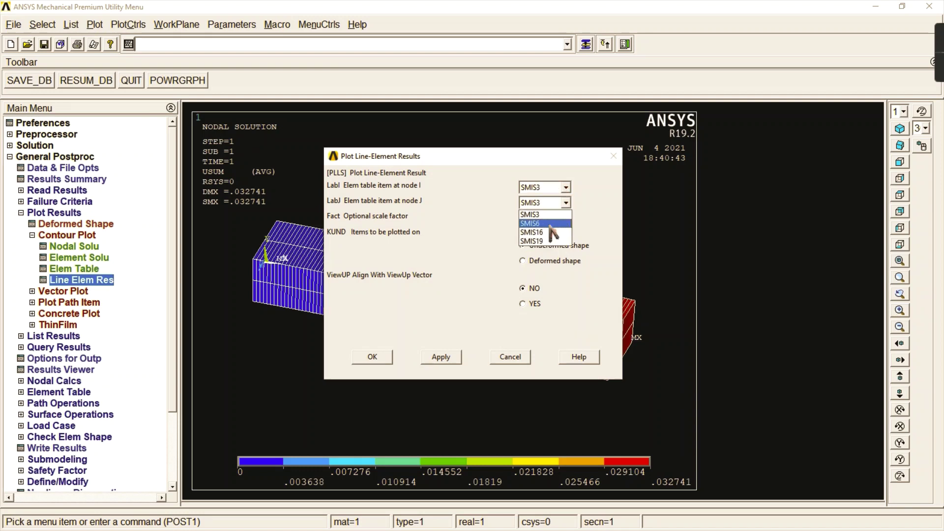
left_click(550, 232)
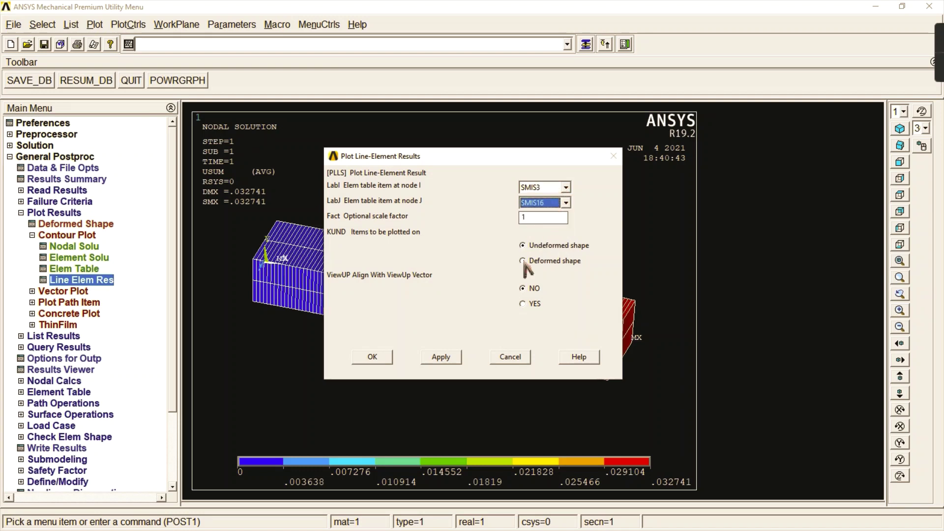
left_click(383, 357)
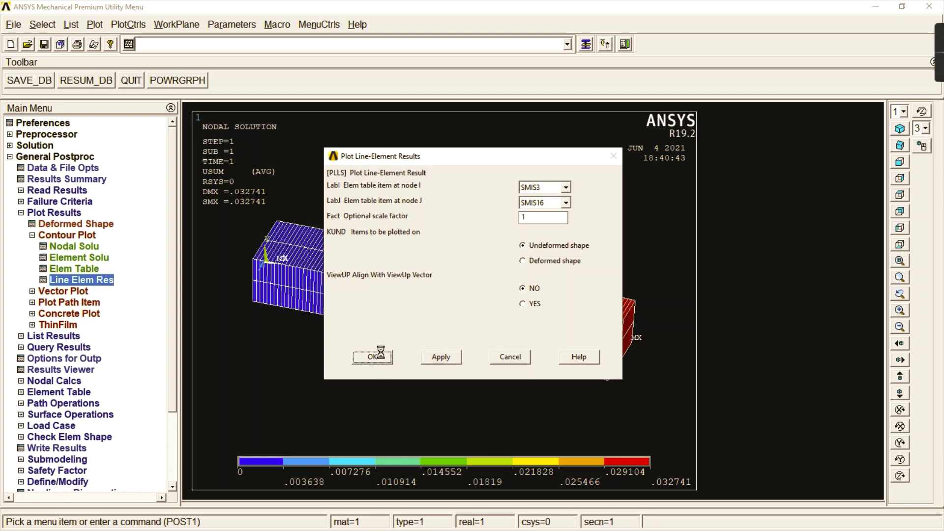
left_click(897, 163)
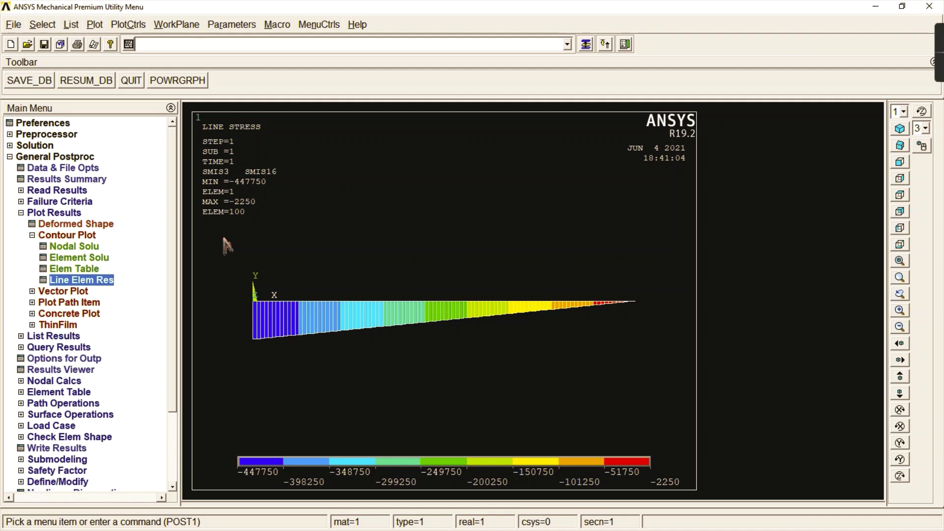
- Plot the line element results with SMIS6 at node I and SMIS19 at node J on the undeformed shape
left_click(100, 280)
left_click(566, 187)
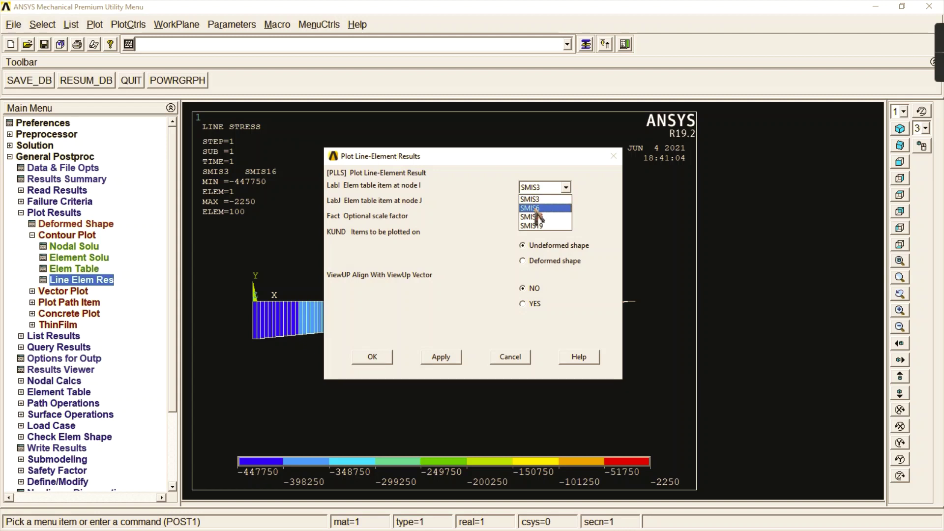
left_click(536, 208)
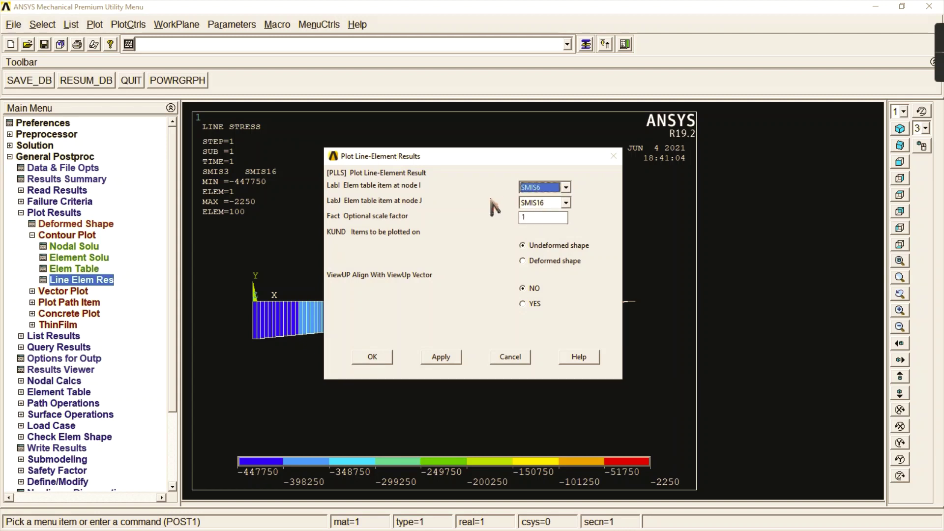
left_click(557, 203)
left_click(546, 241)
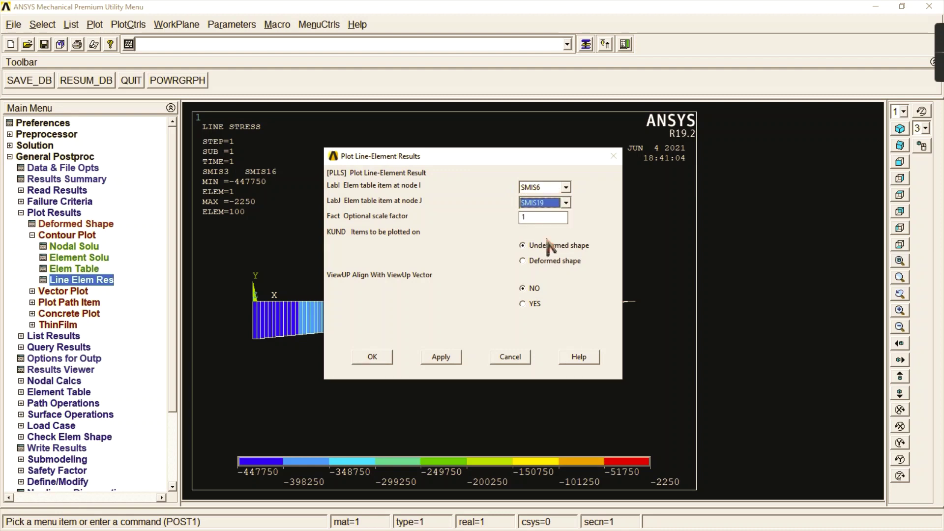
left_click(383, 359)
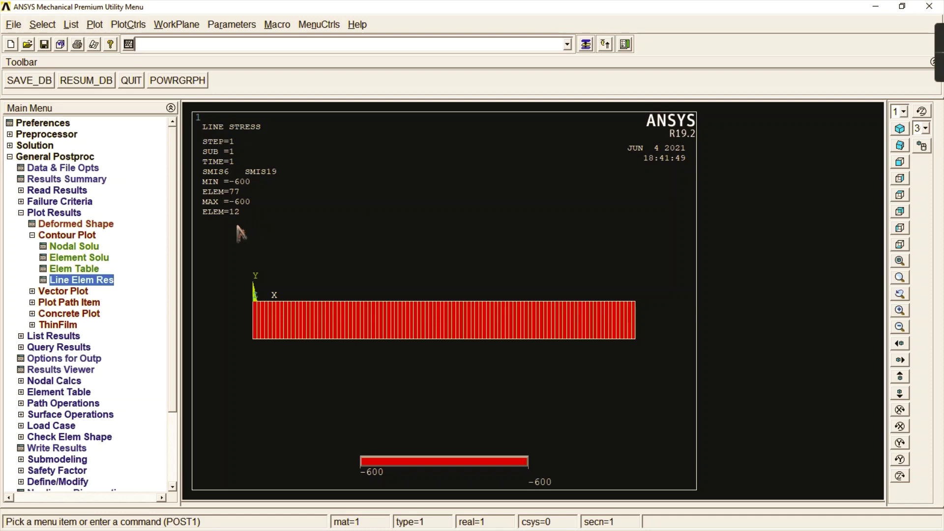
- Open the Results Viewer and plot the nodal displacement vector sum as a contour
left_click(68, 235)
left_click(69, 214)
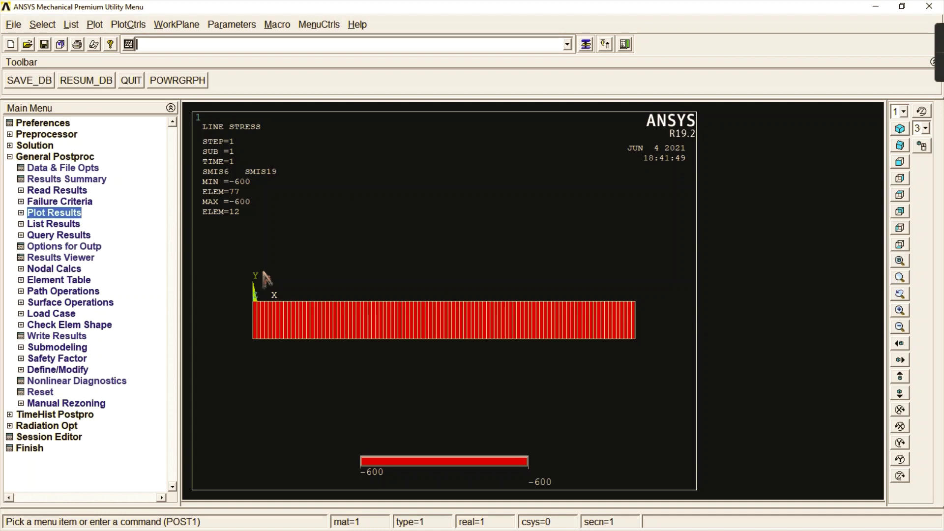
left_click(43, 258)
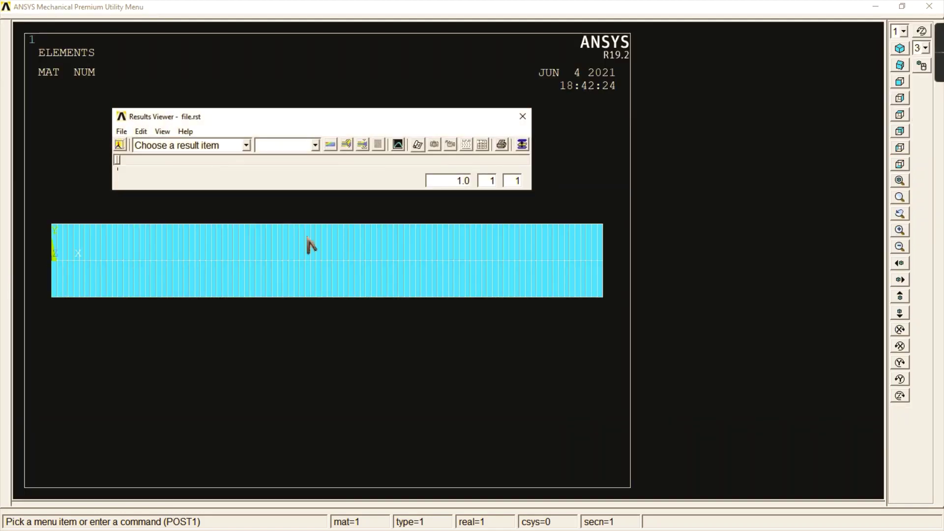
left_click(246, 145)
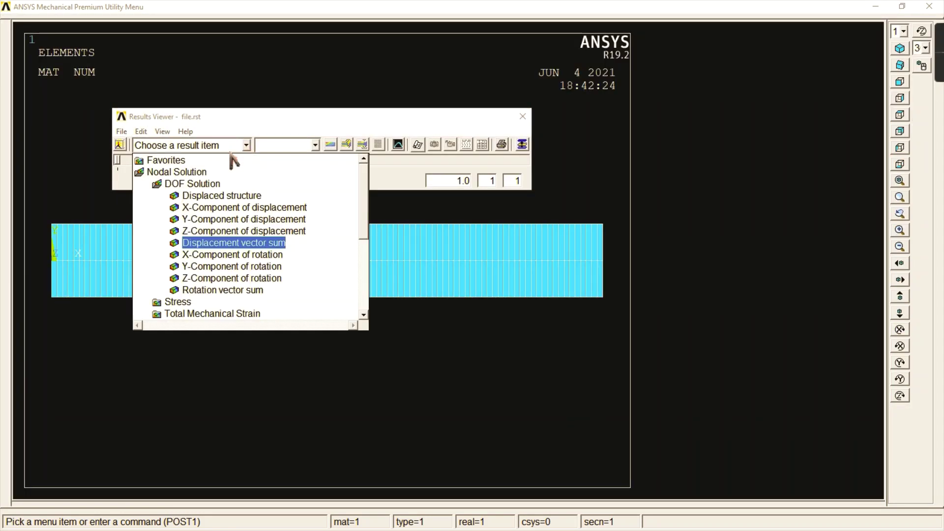
left_click(224, 243)
left_click(330, 144)
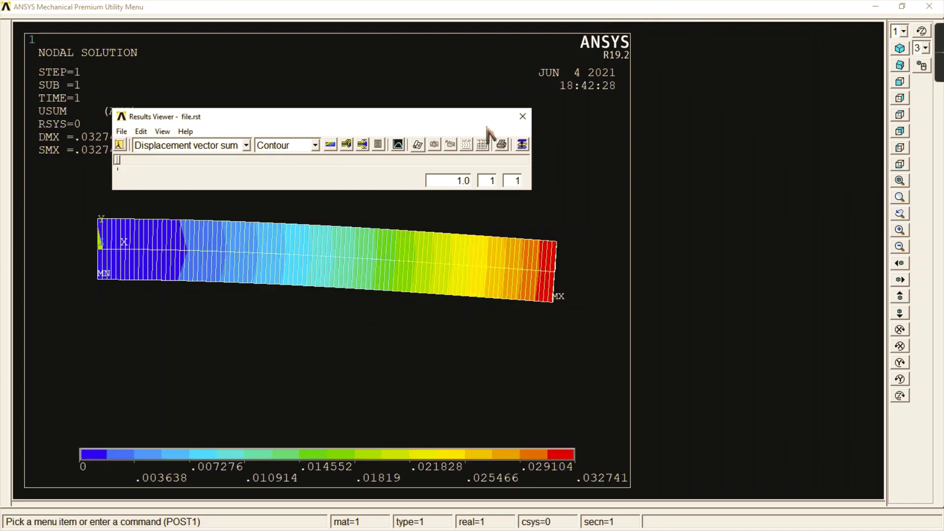
left_click_drag(435, 118, 457, 74)
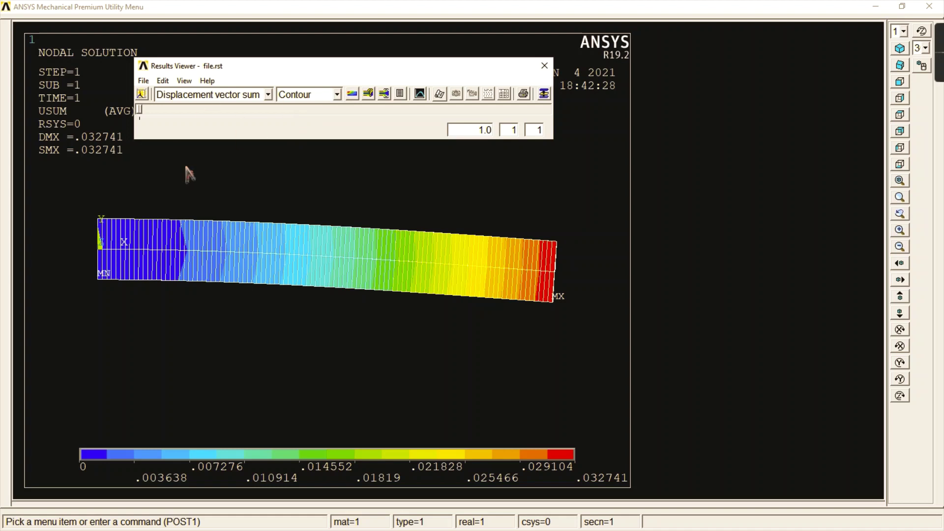
- Animate the deformed results for UX translation in oblique view, using 10 frames and a 0.5 second time delay
left_click(899, 65)
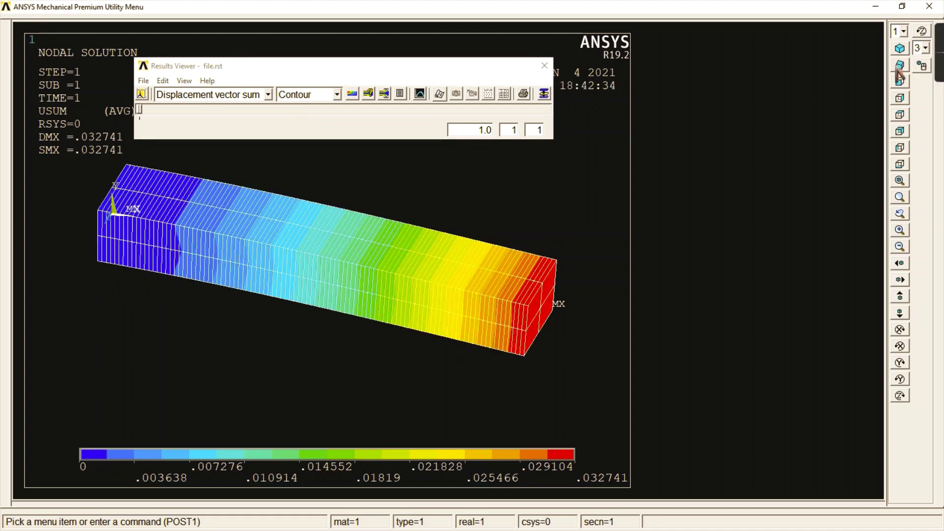
left_click(384, 93)
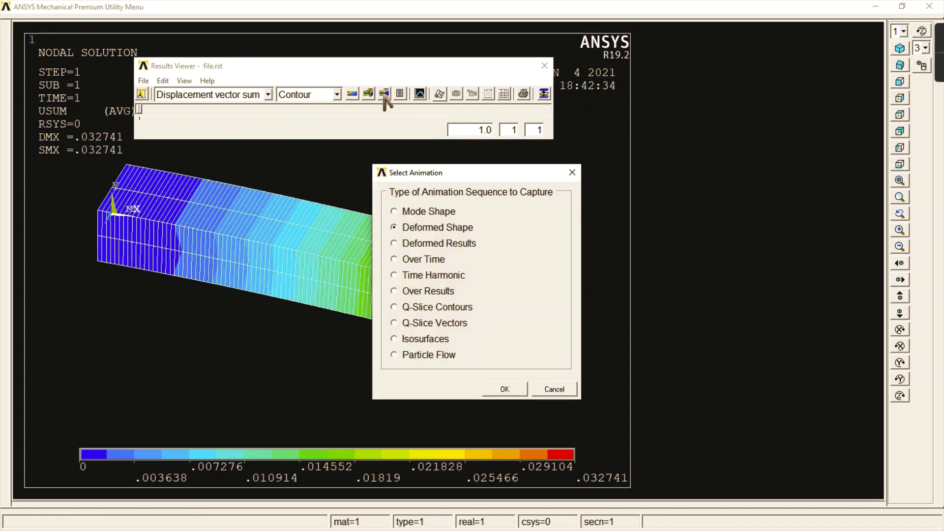
left_click(439, 244)
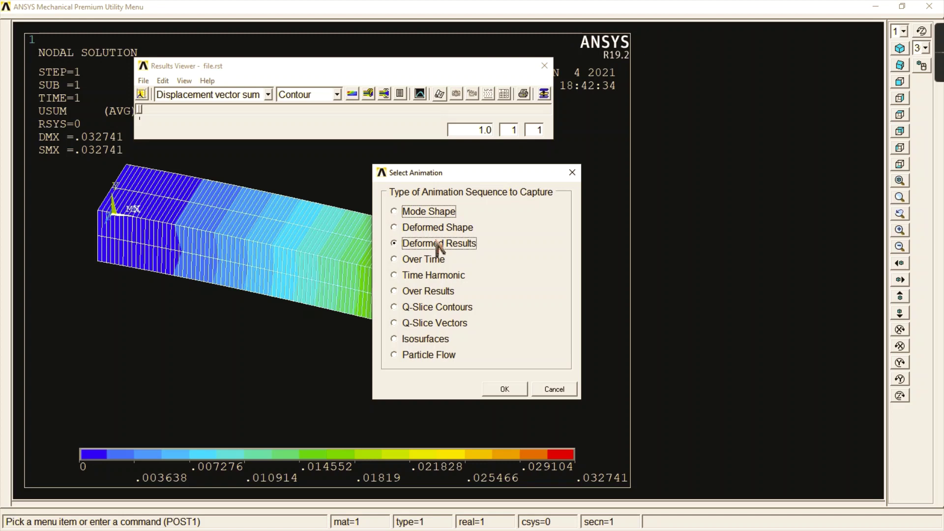
left_click(519, 392)
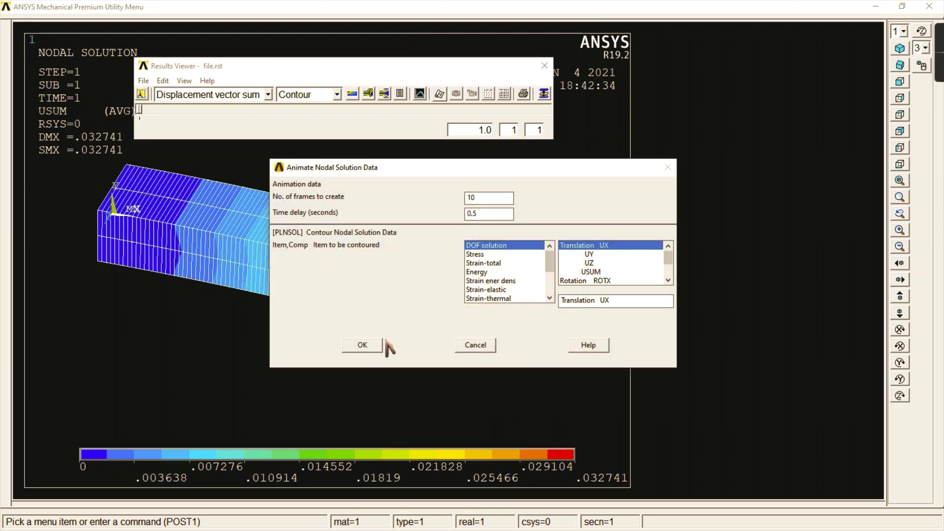
left_click(366, 344)
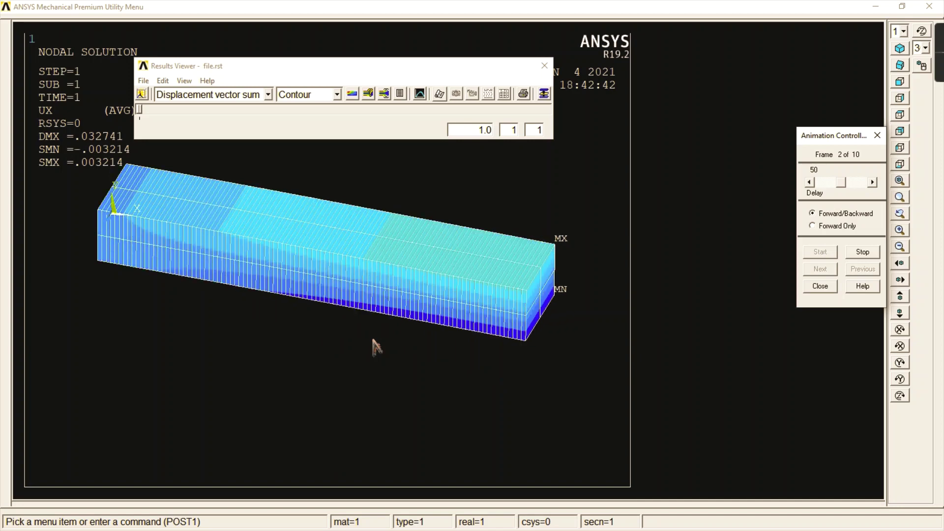
- Stop the animation and close its controller and the Results Viewer without exiting the program
left_click(862, 252)
left_click(822, 286)
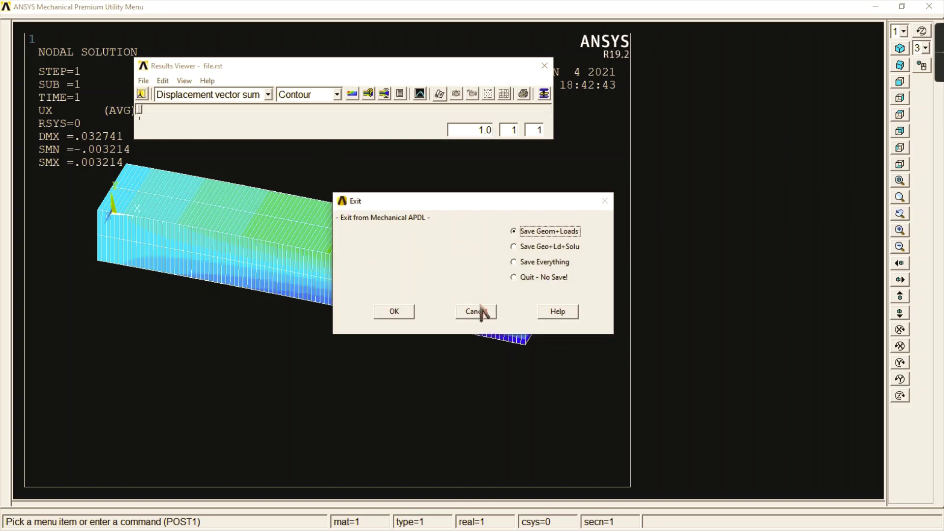
left_click(476, 311)
left_click(544, 66)
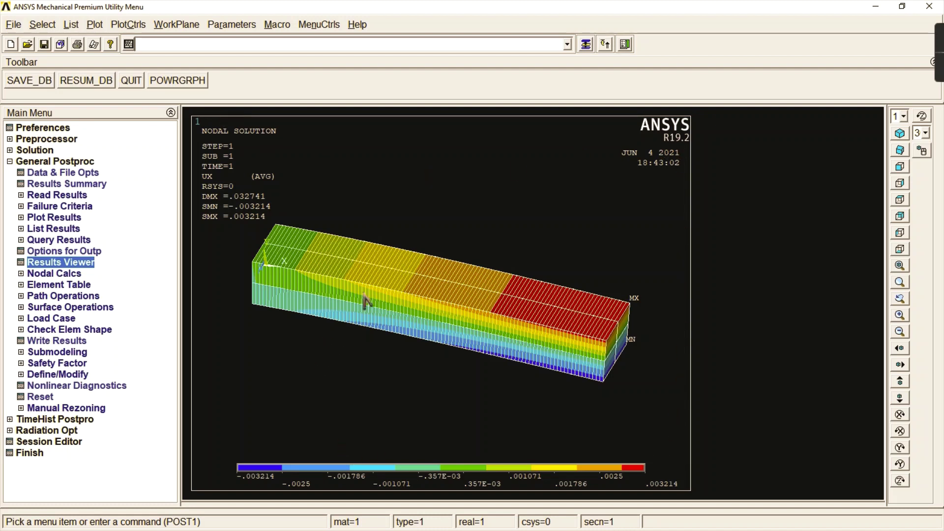
- Reverse the video colors of the graphics window to give the plot a white background
left_click(98, 25)
mouse_move(128, 30)
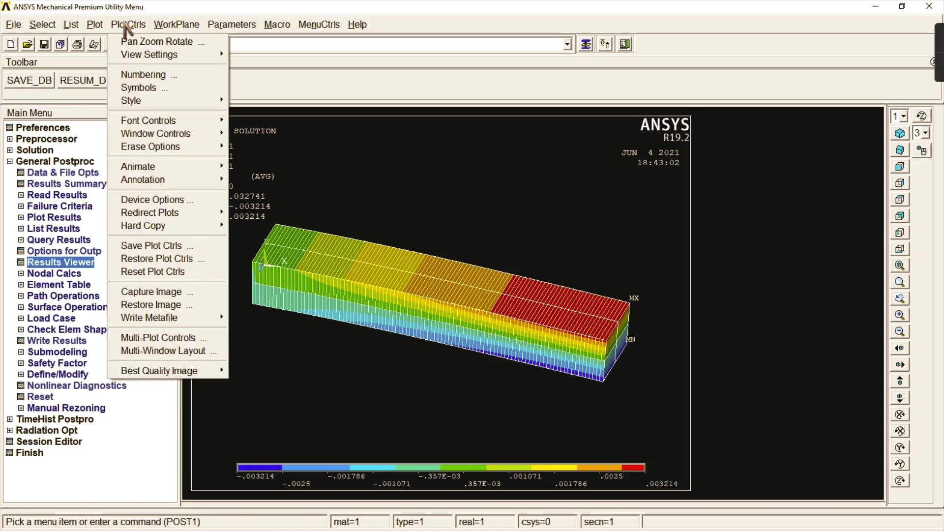
mouse_move(147, 105)
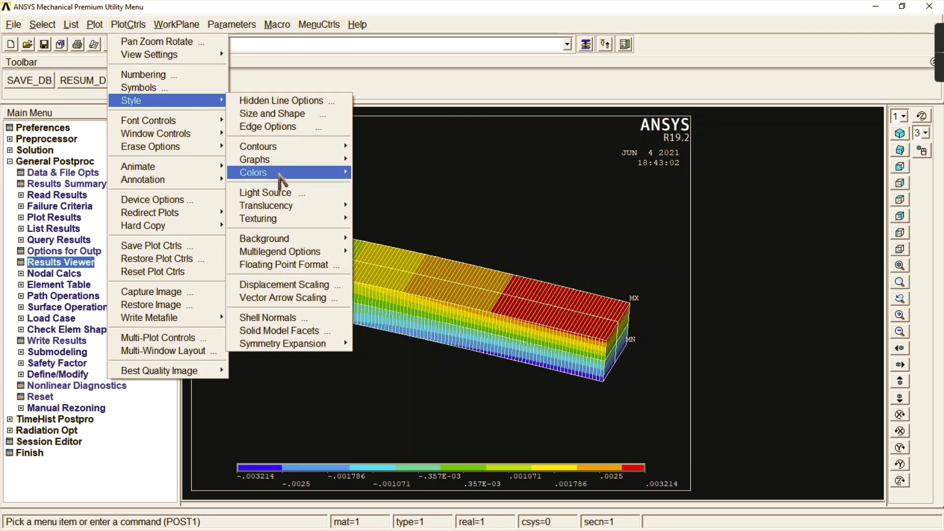
mouse_move(272, 174)
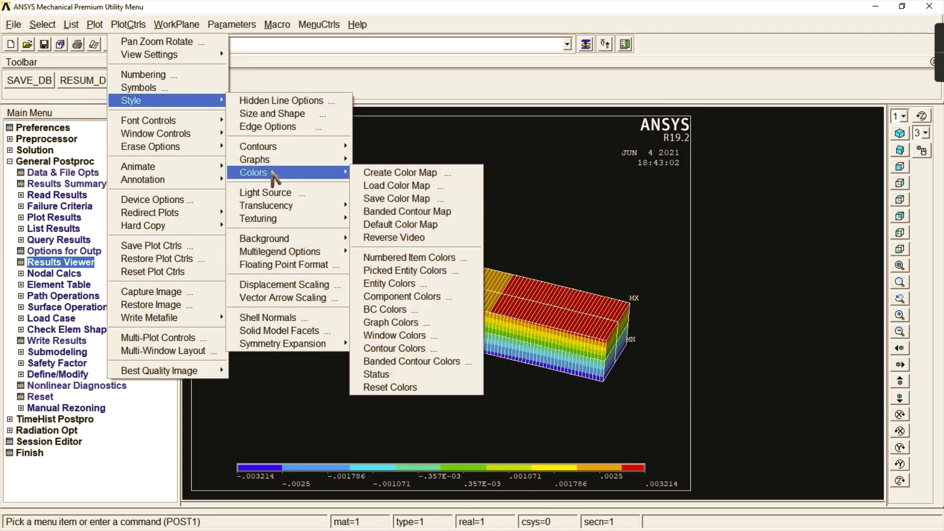
left_click(404, 238)
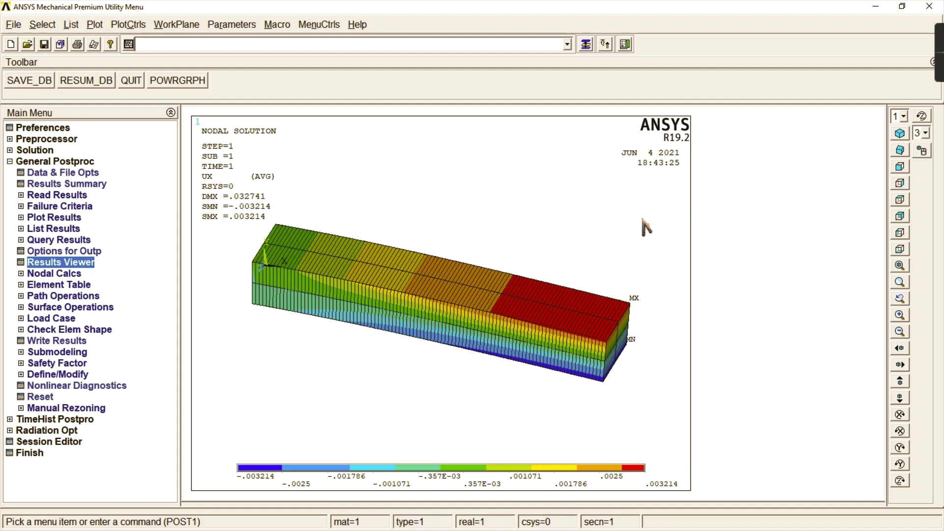
- Capture the plot as an image, check the Bitmap Files save type, and discard the capture without saving
left_click(135, 26)
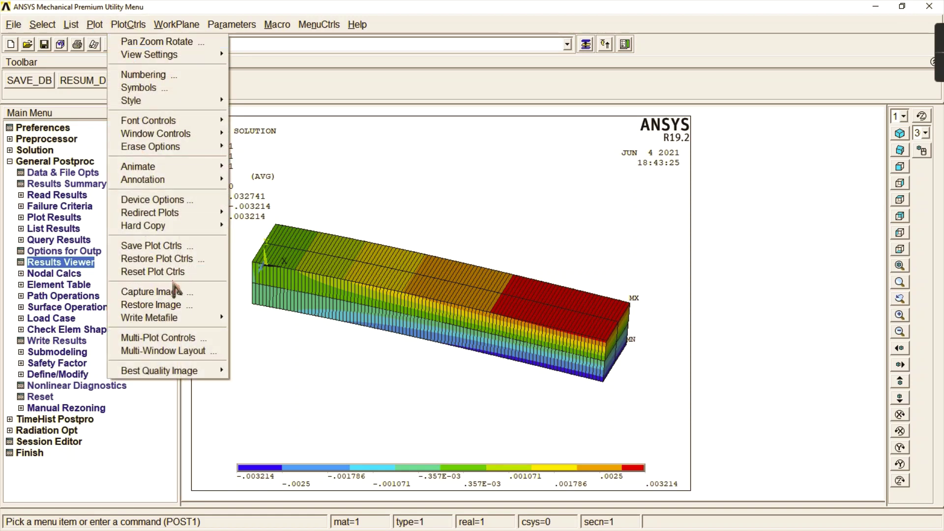
left_click(164, 295)
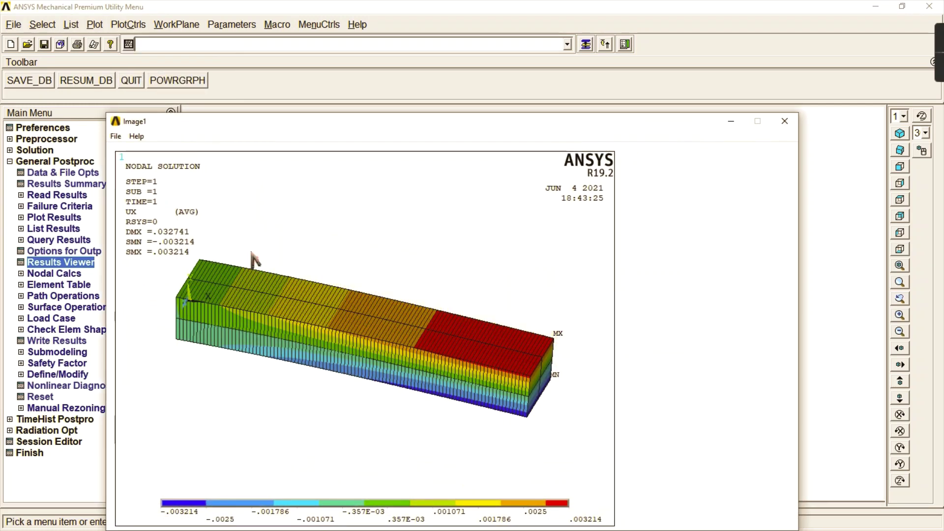
left_click_drag(305, 129, 305, 57)
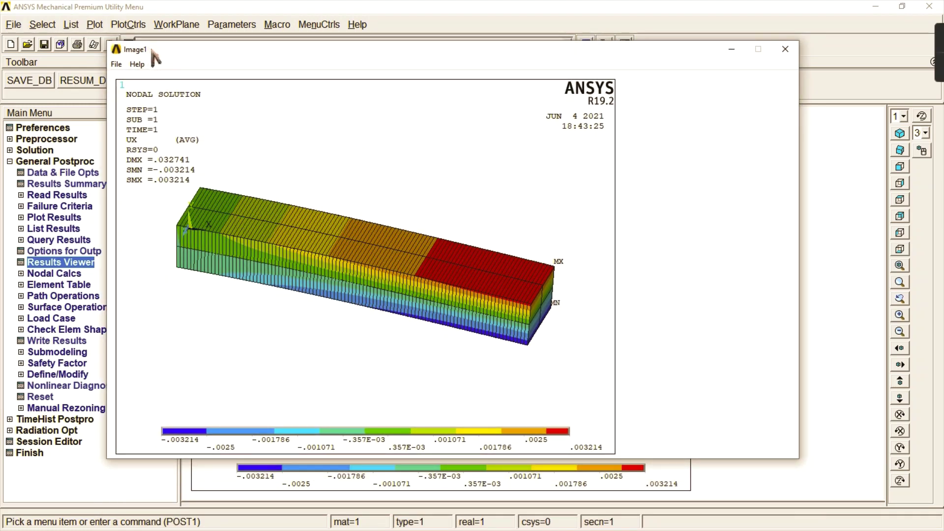
left_click_drag(150, 49, 195, 55)
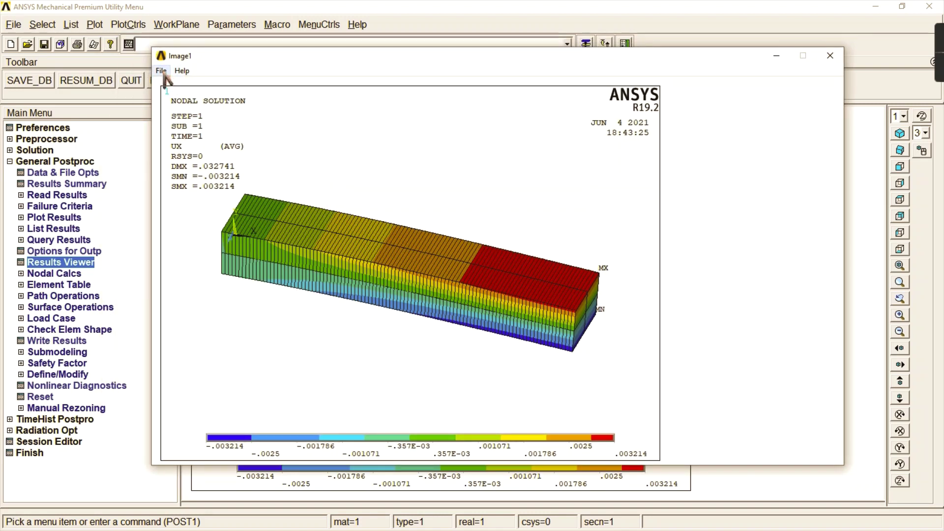
left_click(162, 71)
left_click(192, 83)
left_click(316, 314)
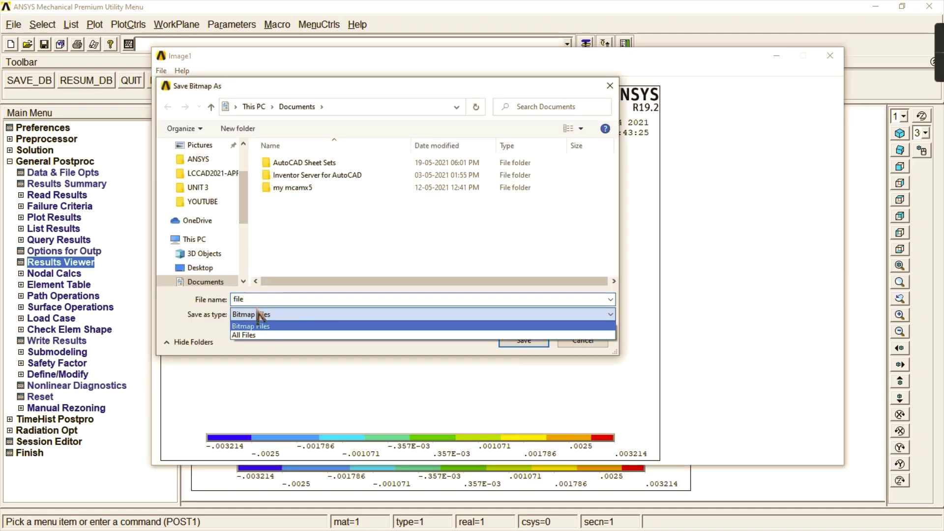
left_click(259, 326)
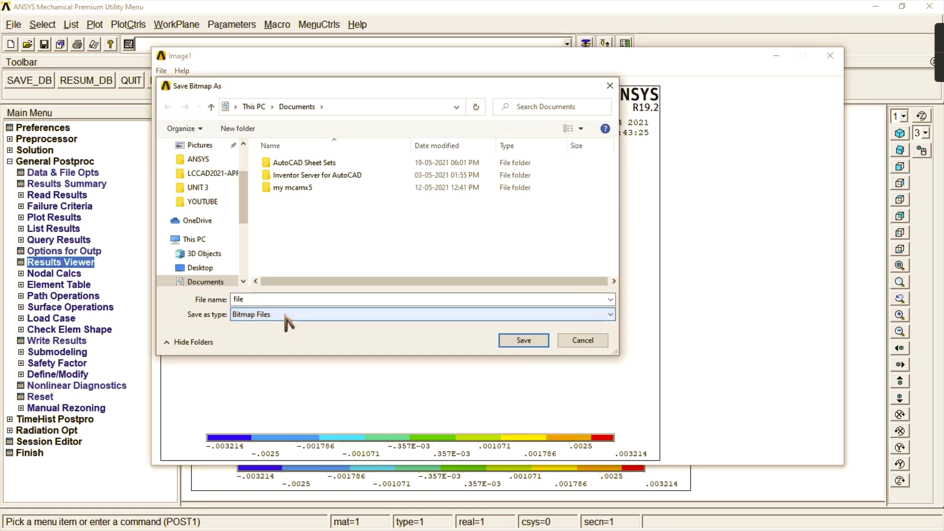
left_click(581, 343)
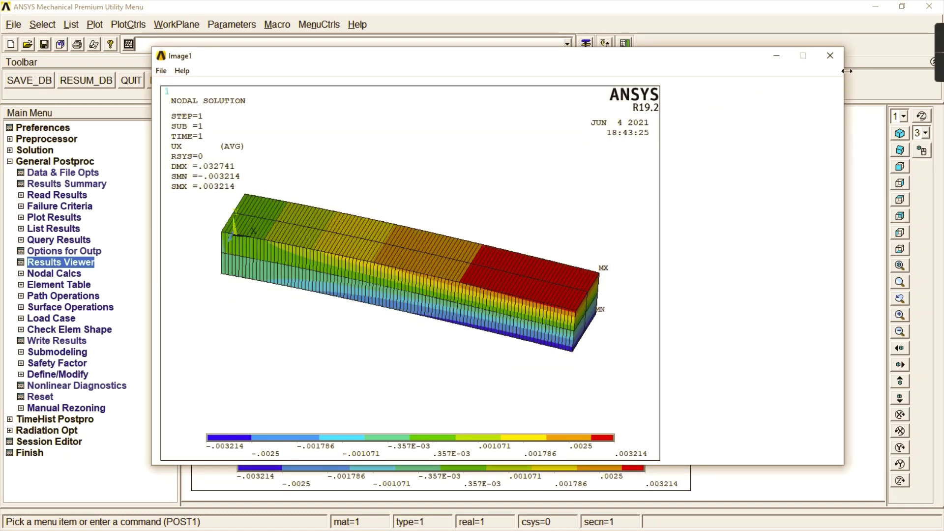
left_click(832, 60)
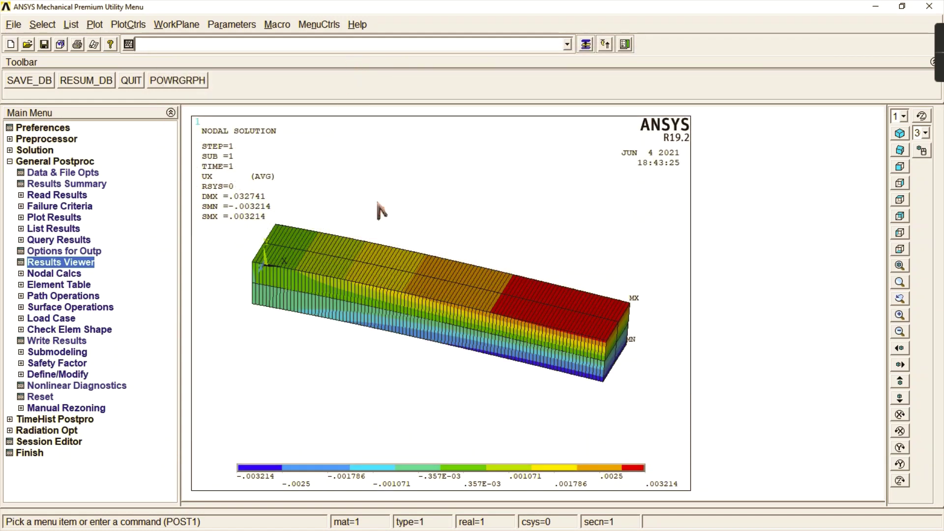